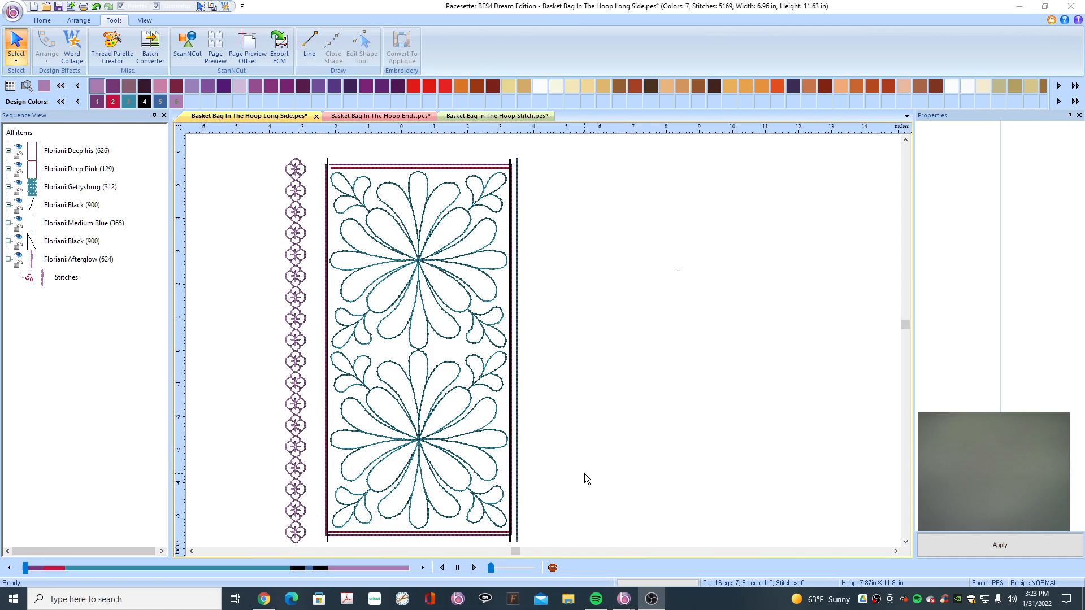
# Play the stitch simulation of the long side panel, speeding it up for the floral quilting and slowing it down again.
pyautogui.click(473, 567)
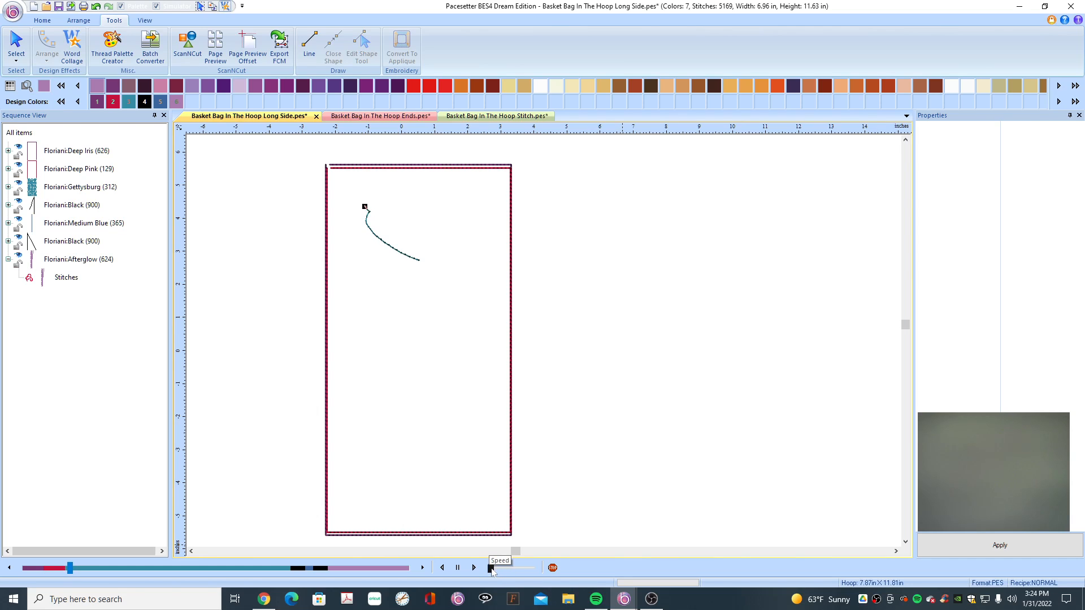
pyautogui.moveTo(491, 569); pyautogui.dragTo(532, 568)
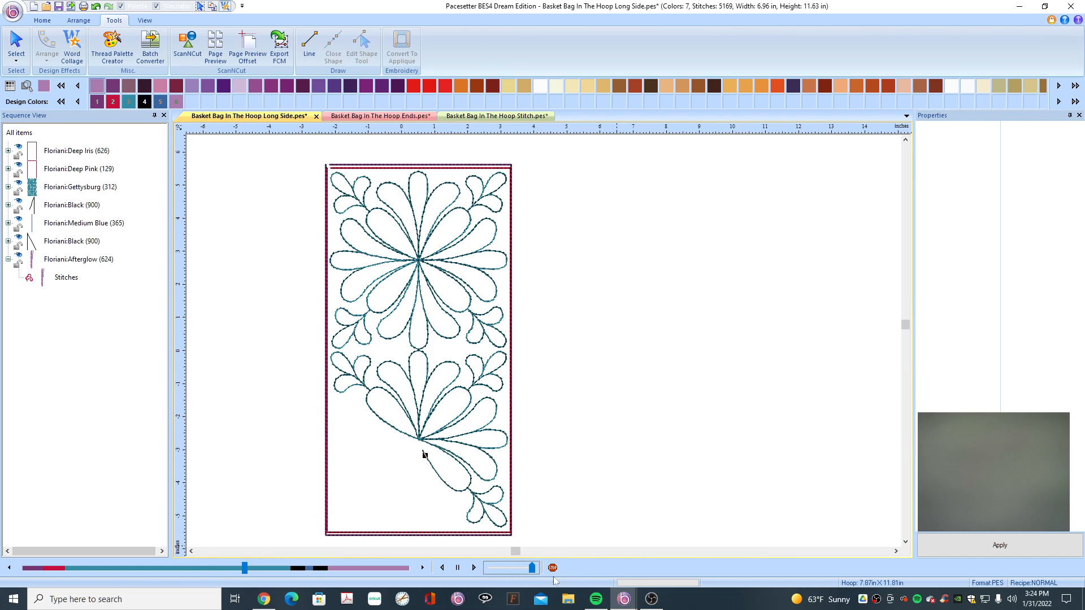
pyautogui.moveTo(532, 568); pyautogui.dragTo(500, 569)
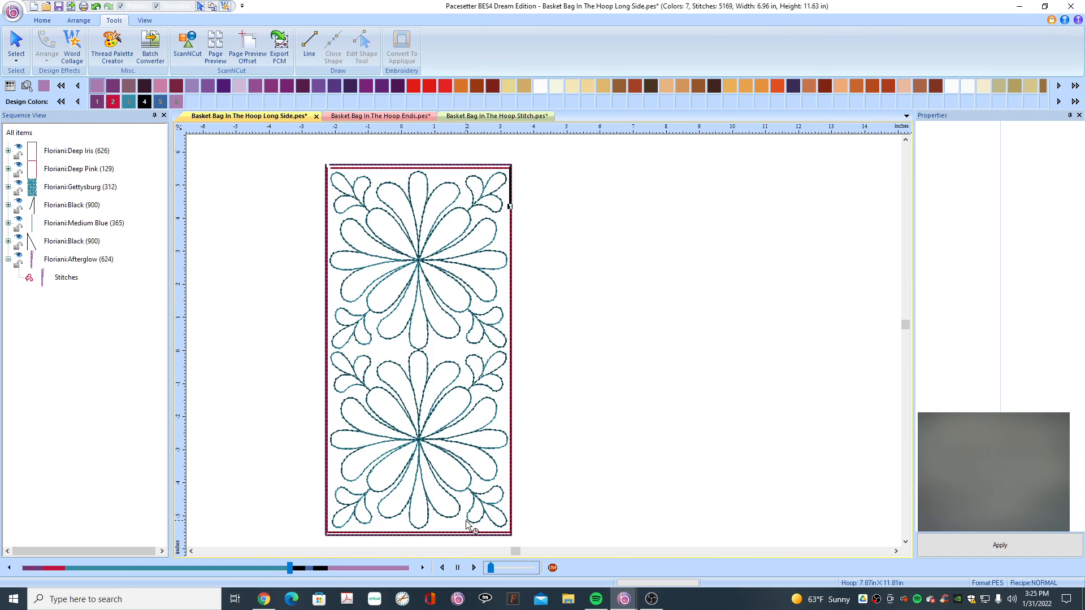
# Pause and resume the stitch simulation through the black and blue vertical lines, and speed it up for the motif border.
pyautogui.click(459, 566)
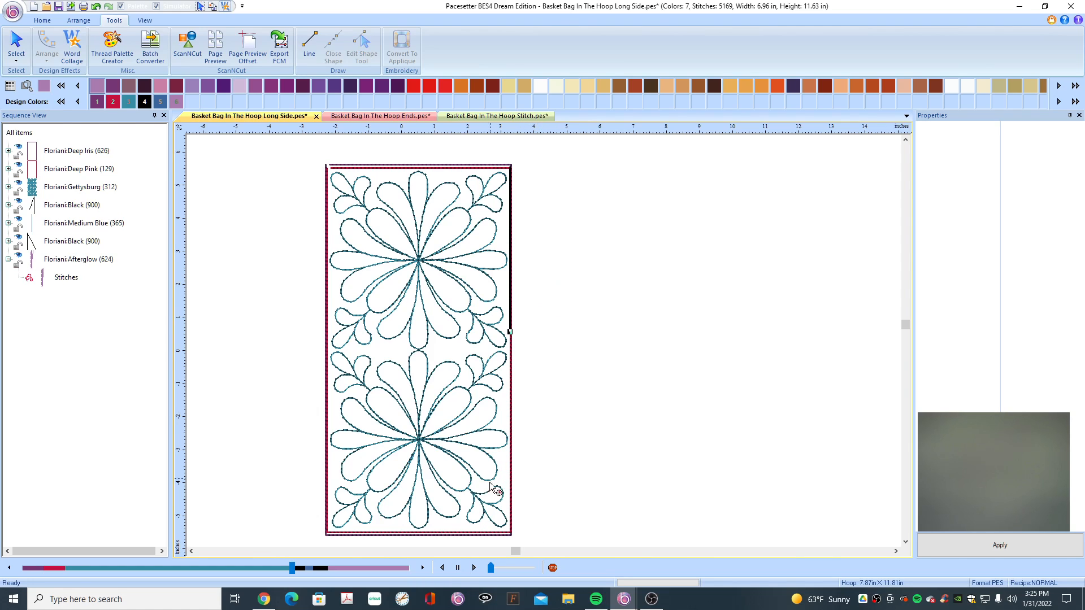
pyautogui.click(474, 568)
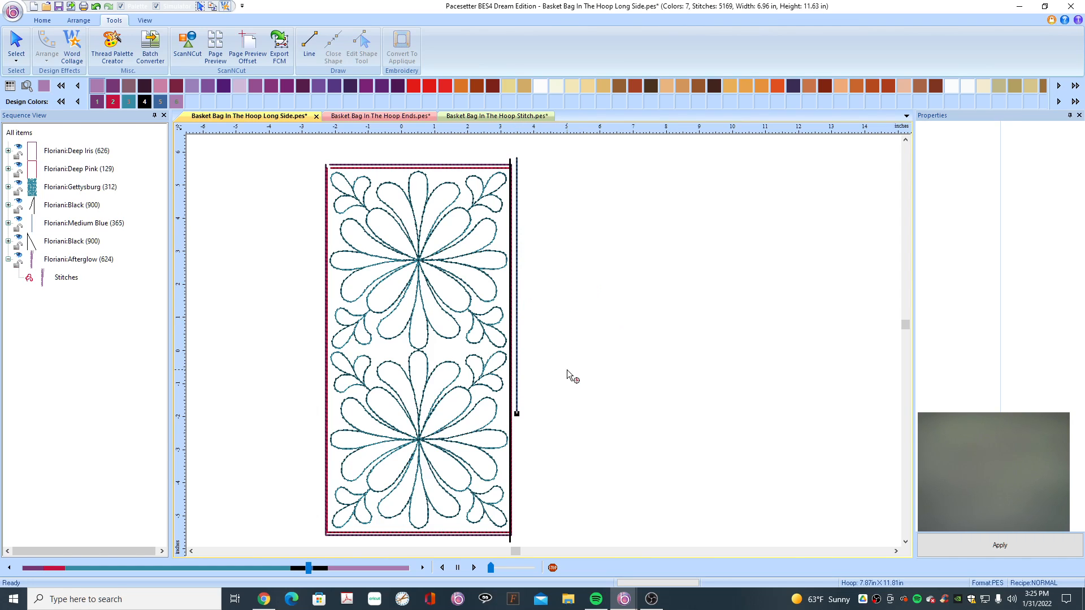
pyautogui.click(459, 568)
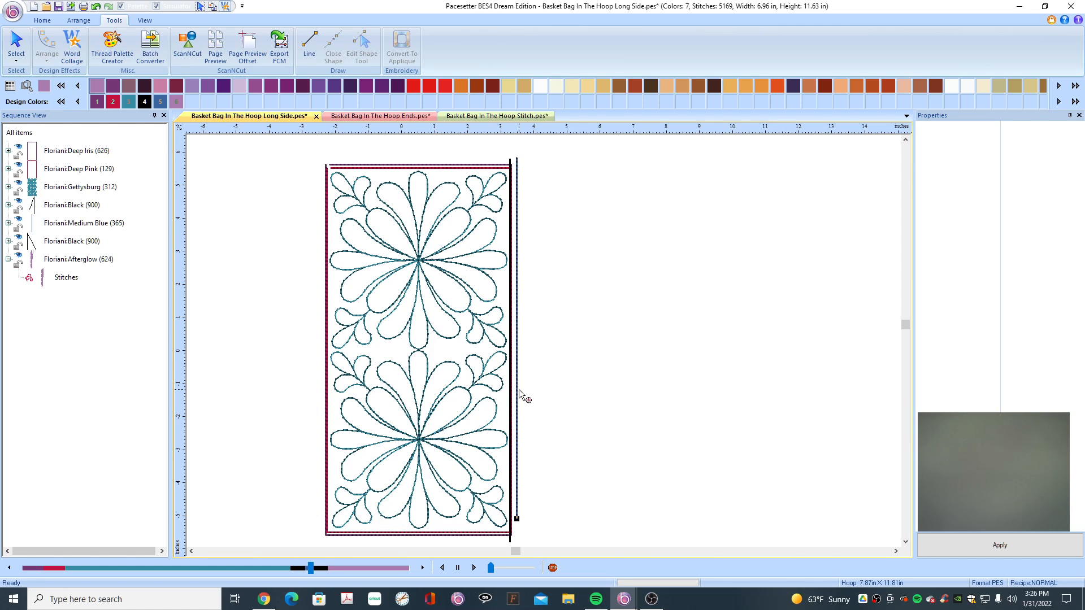
pyautogui.click(474, 568)
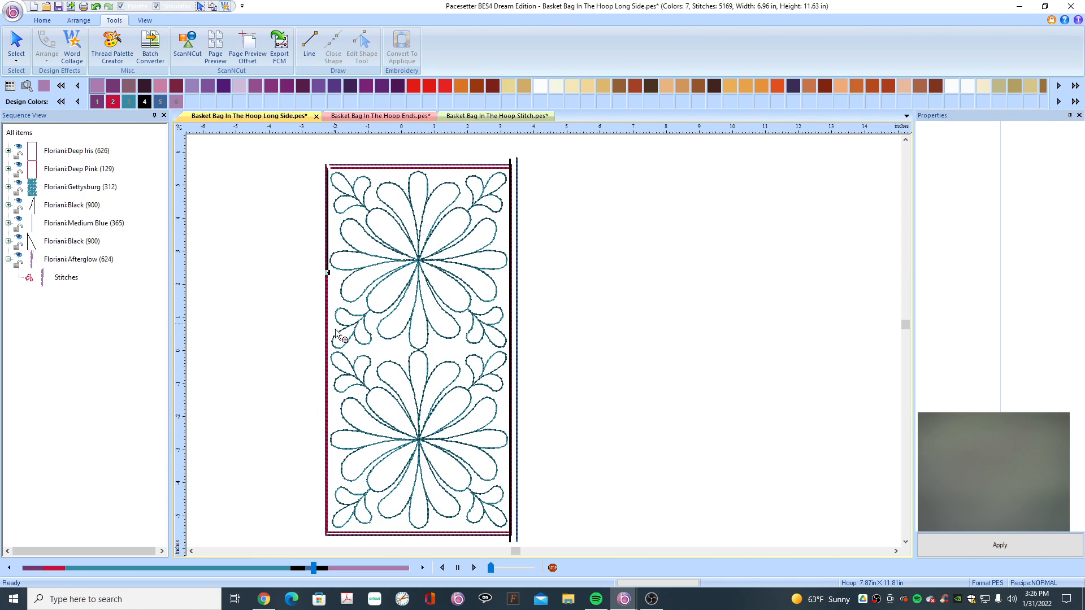
pyautogui.click(458, 568)
pyautogui.click(475, 568)
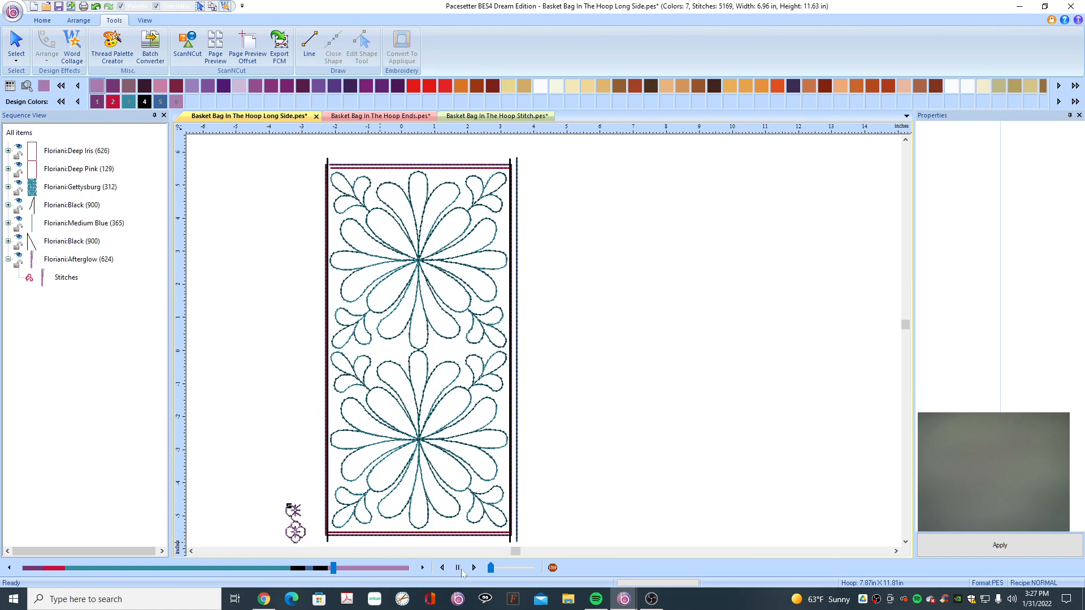
pyautogui.click(510, 568)
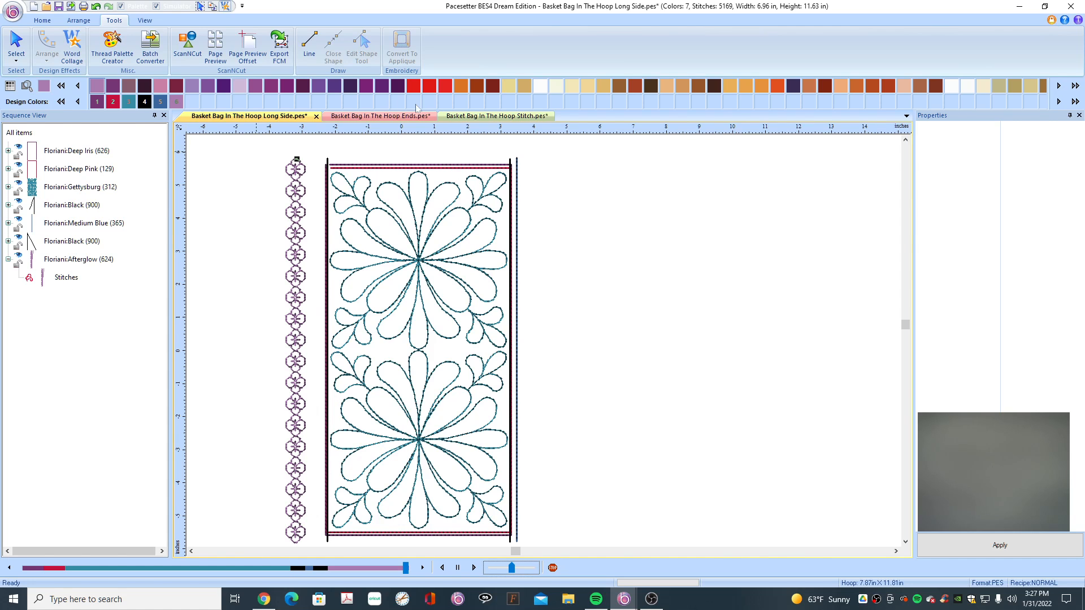
# Show the grid behind the embroidery design.
pyautogui.click(145, 21)
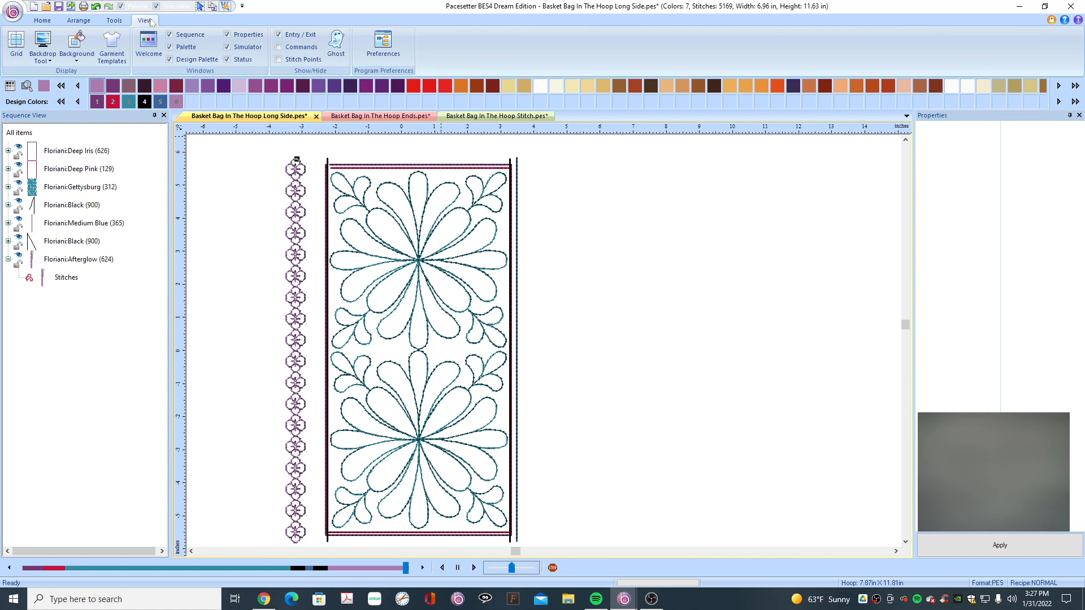
pyautogui.click(15, 42)
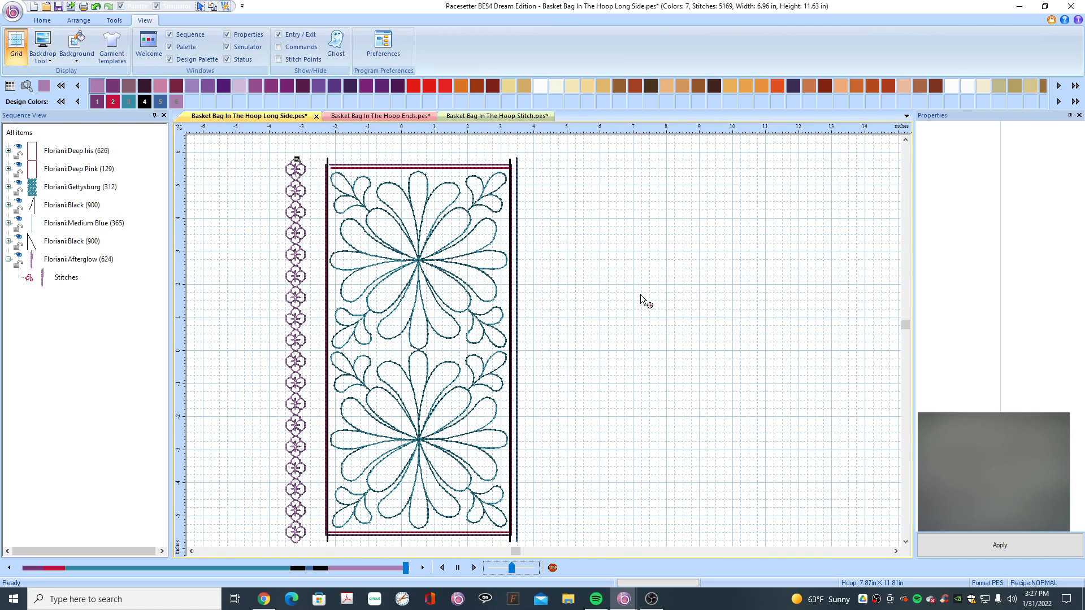
pyautogui.scroll(1, 643, 295)
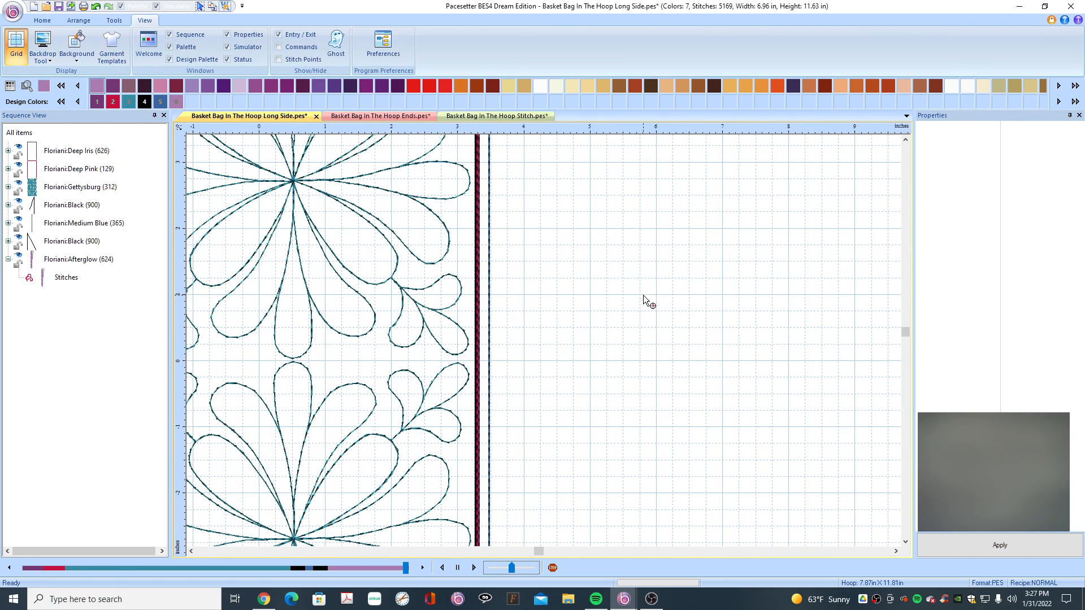
# Draw a closed square artwork of about 1.02 by 1.03 inches in the empty area beside the panel with the Line tool.
pyautogui.click(114, 21)
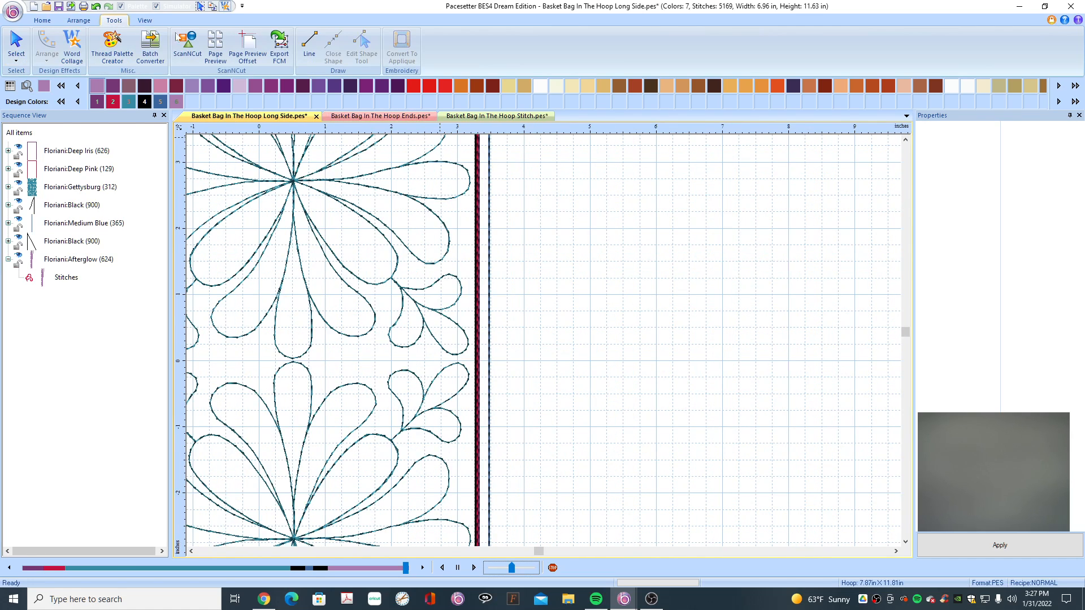
pyautogui.click(309, 46)
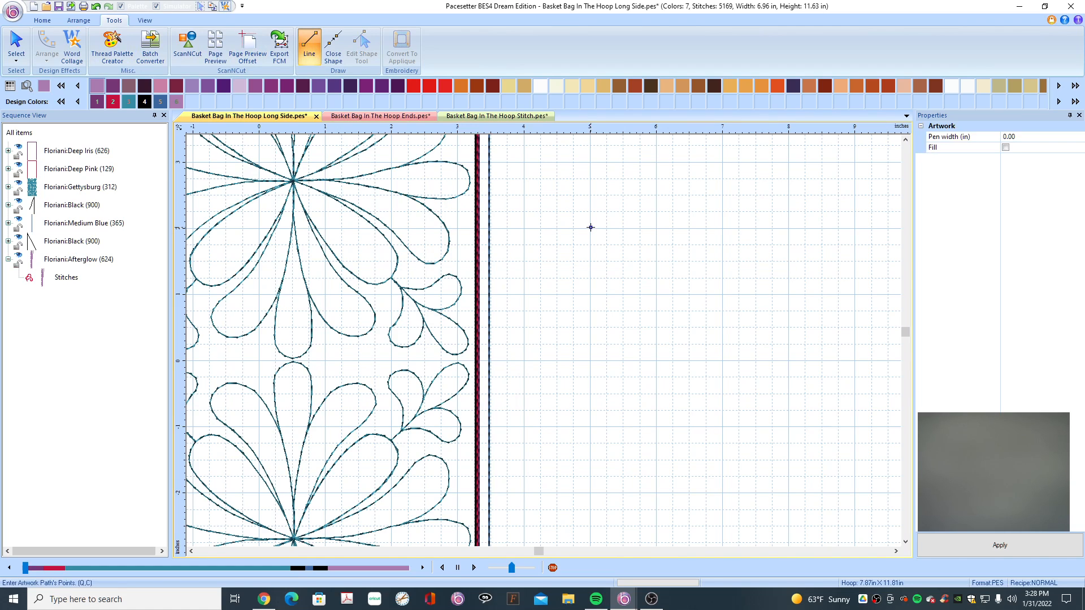
pyautogui.click(589, 295)
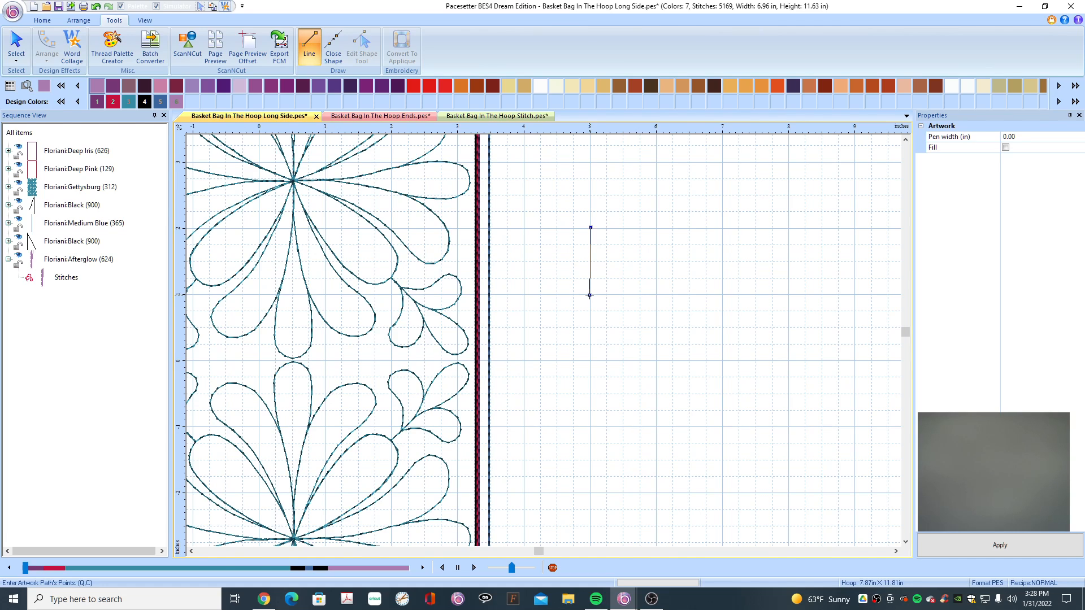
pyautogui.click(658, 295)
pyautogui.click(656, 228)
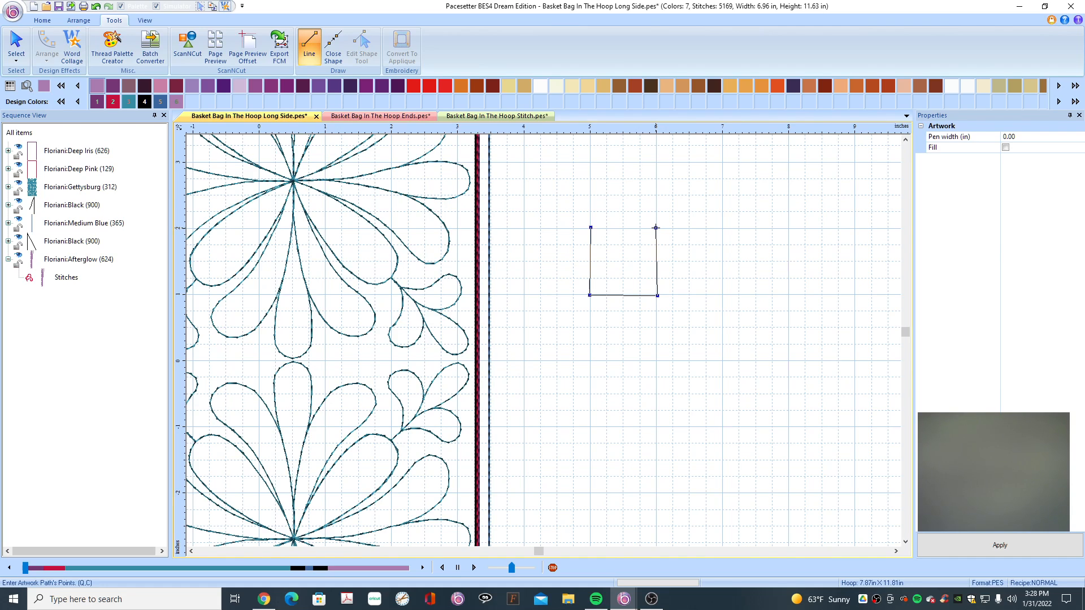
pyautogui.click(333, 45)
# Align the square's four corner points to the one-inch grid intersections with the Edit Shape tool.
pyautogui.scroll(3, 623, 295)
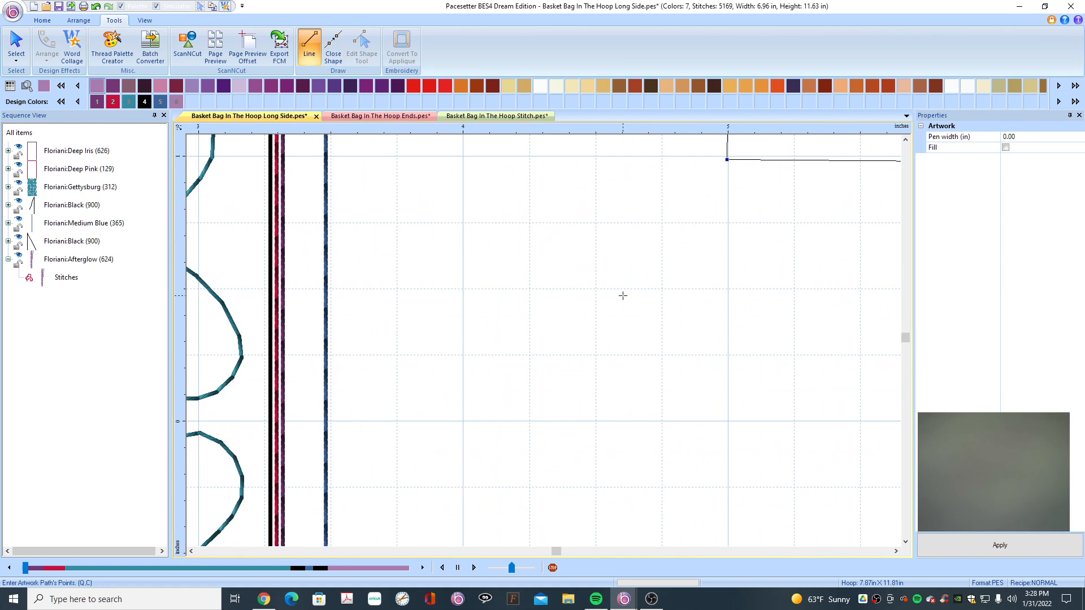
pyautogui.click(896, 551)
pyautogui.click(896, 551)
pyautogui.click(897, 552)
pyautogui.click(896, 552)
pyautogui.click(896, 551)
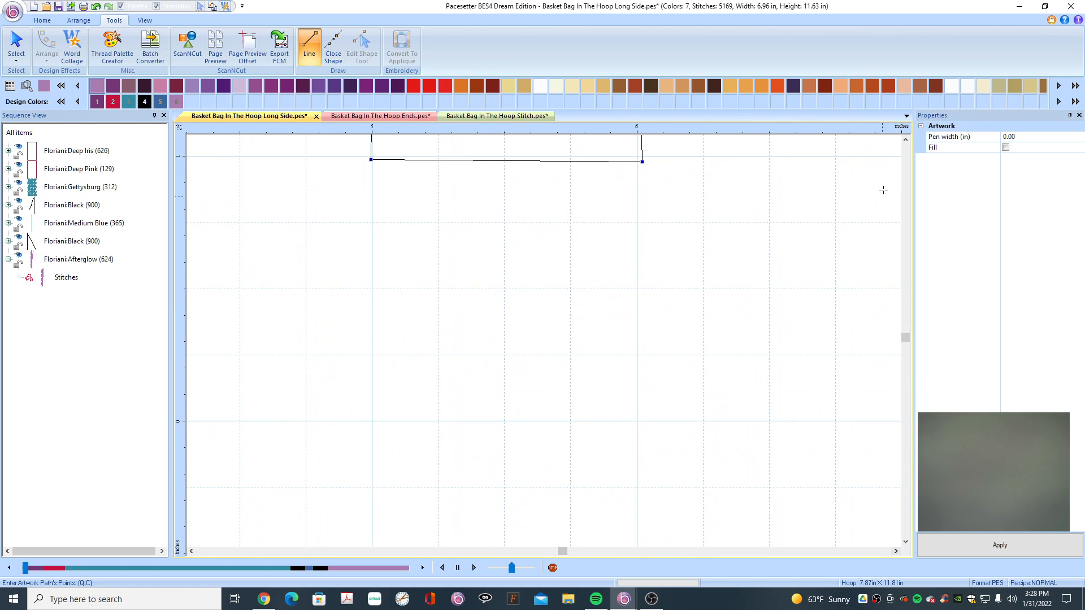
pyautogui.click(905, 140)
pyautogui.click(906, 140)
pyautogui.click(906, 140)
pyautogui.click(906, 140)
pyautogui.click(906, 140)
pyautogui.click(906, 140)
pyautogui.click(906, 140)
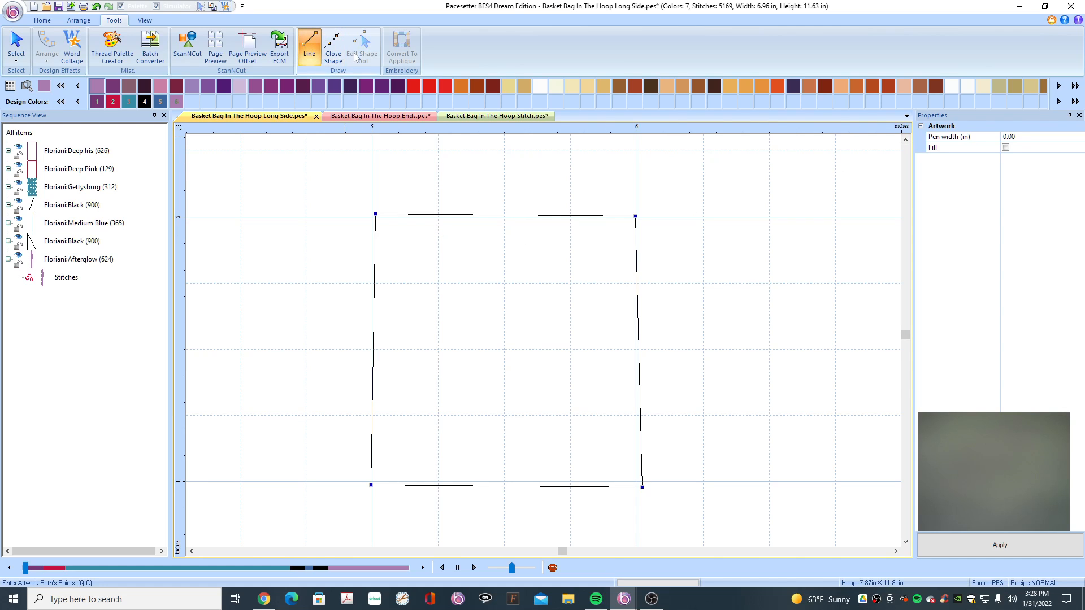
pyautogui.click(16, 40)
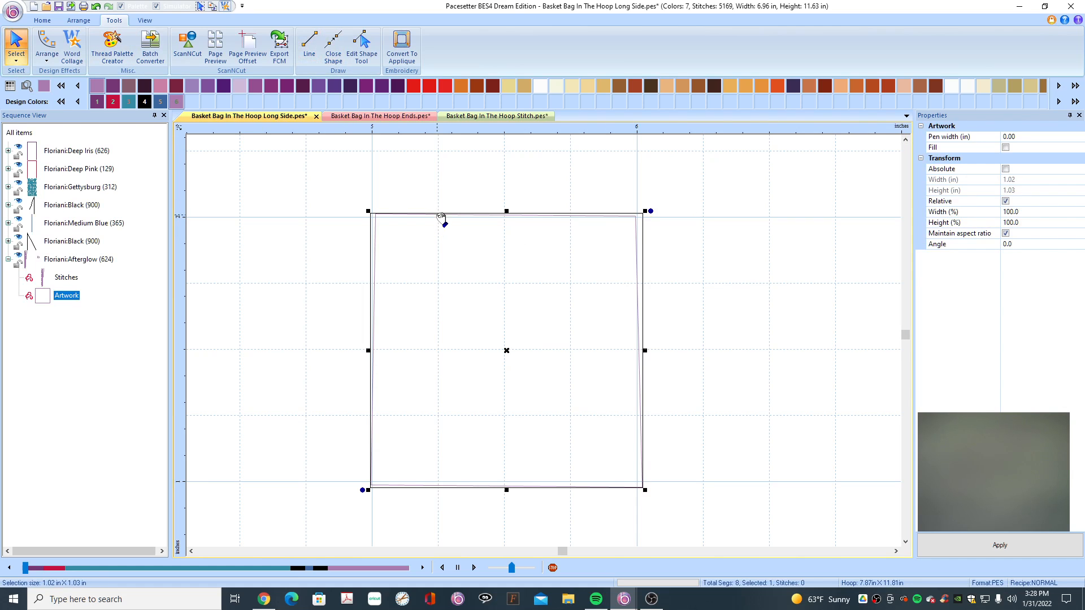
pyautogui.click(365, 54)
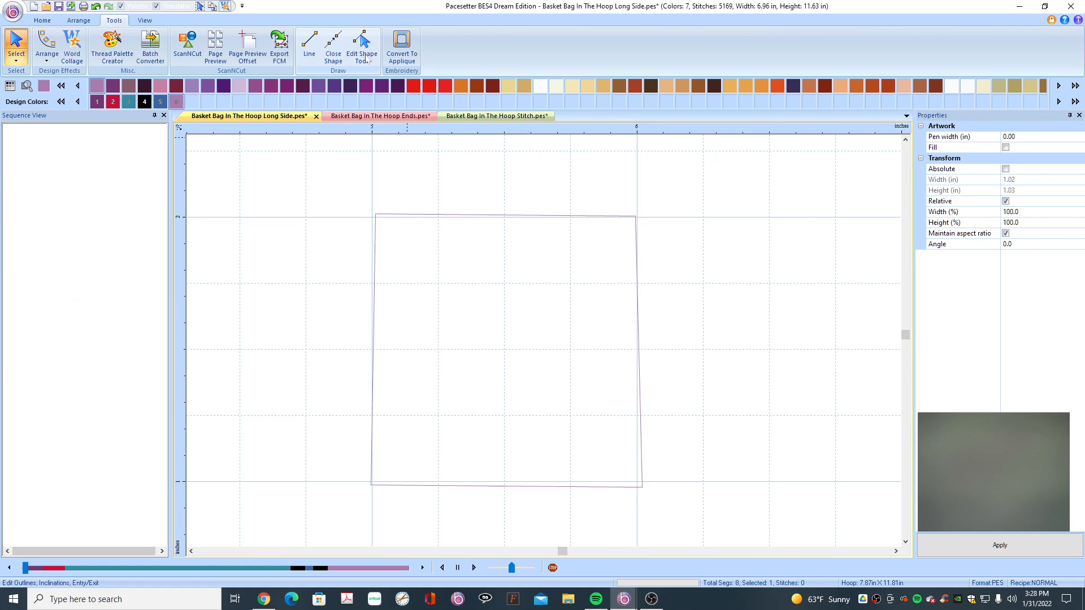
pyautogui.click(375, 215)
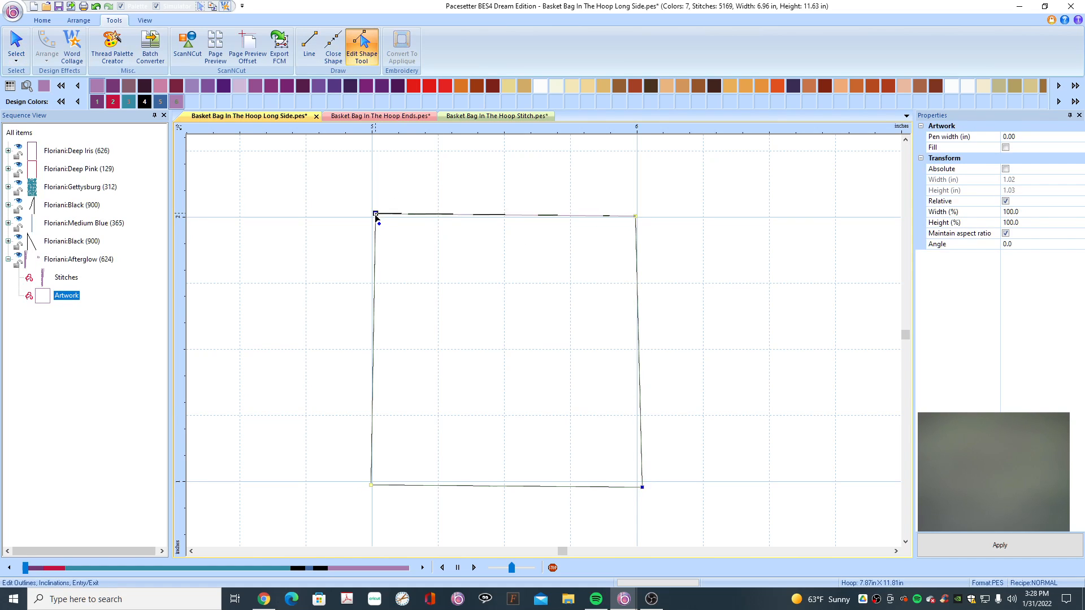
pyautogui.click(373, 485)
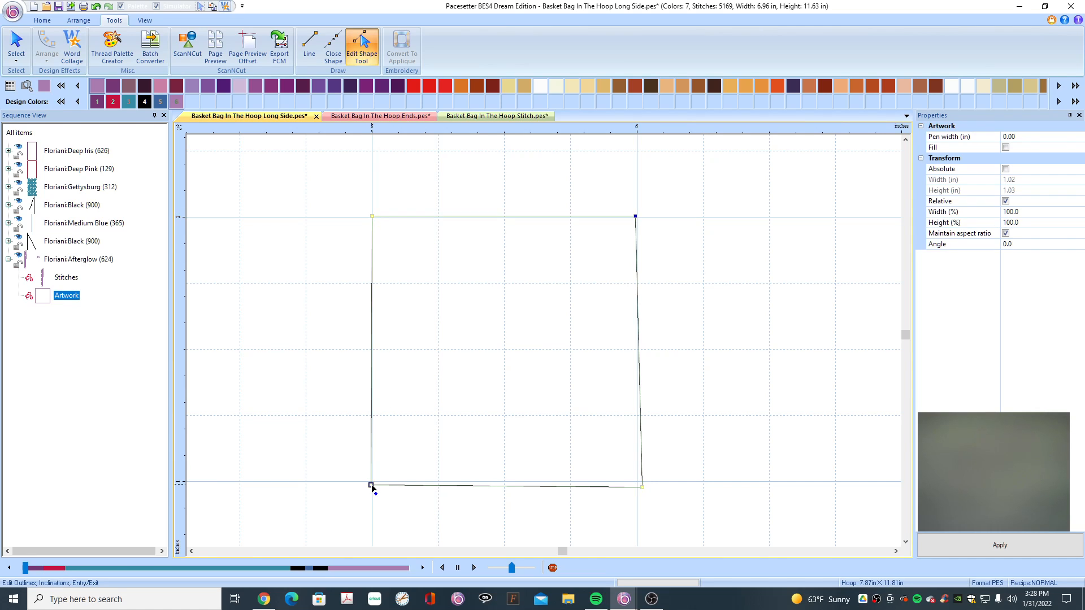
pyautogui.moveTo(372, 487); pyautogui.dragTo(374, 485)
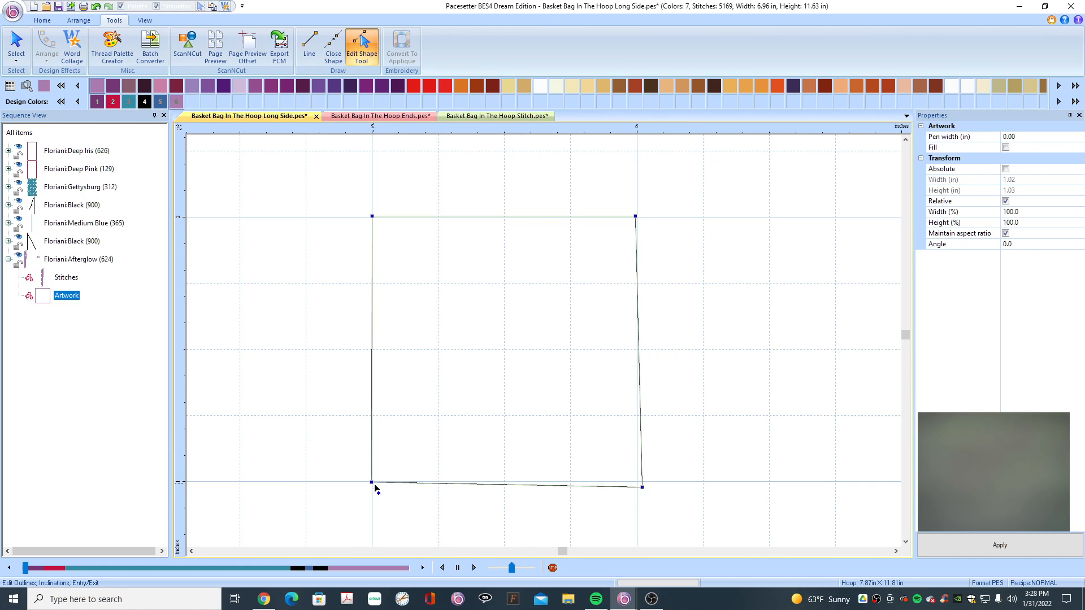
pyautogui.moveTo(642, 487); pyautogui.dragTo(638, 482)
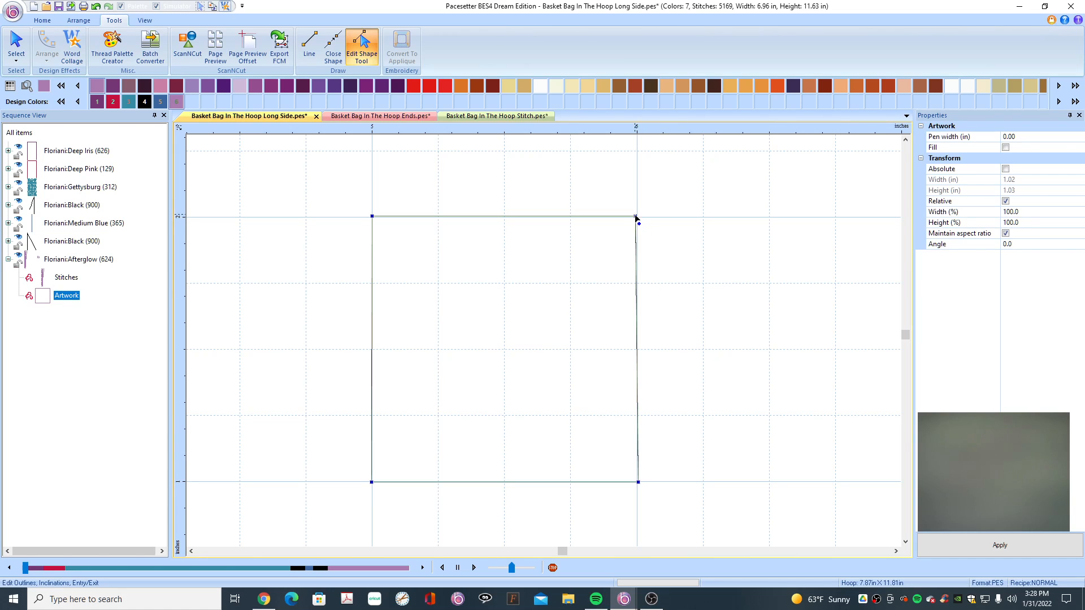
pyautogui.moveTo(635, 218); pyautogui.dragTo(638, 216)
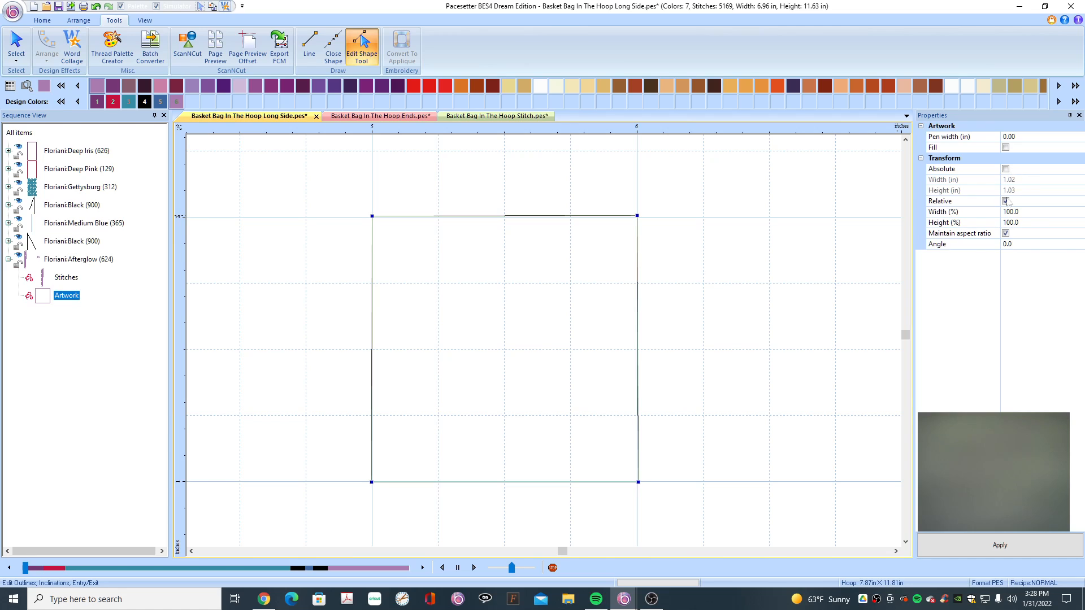
# Resize the square to an absolute width of 2.00 inches and height of 3.00 inches, without maintaining its aspect ratio.
pyautogui.click(1006, 169)
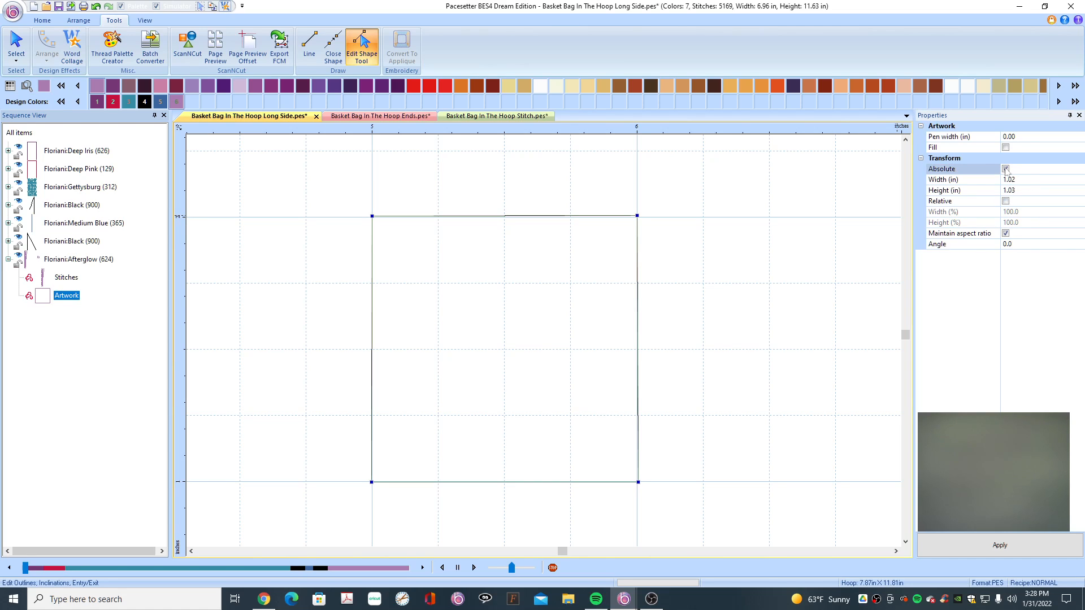
pyautogui.click(1005, 233)
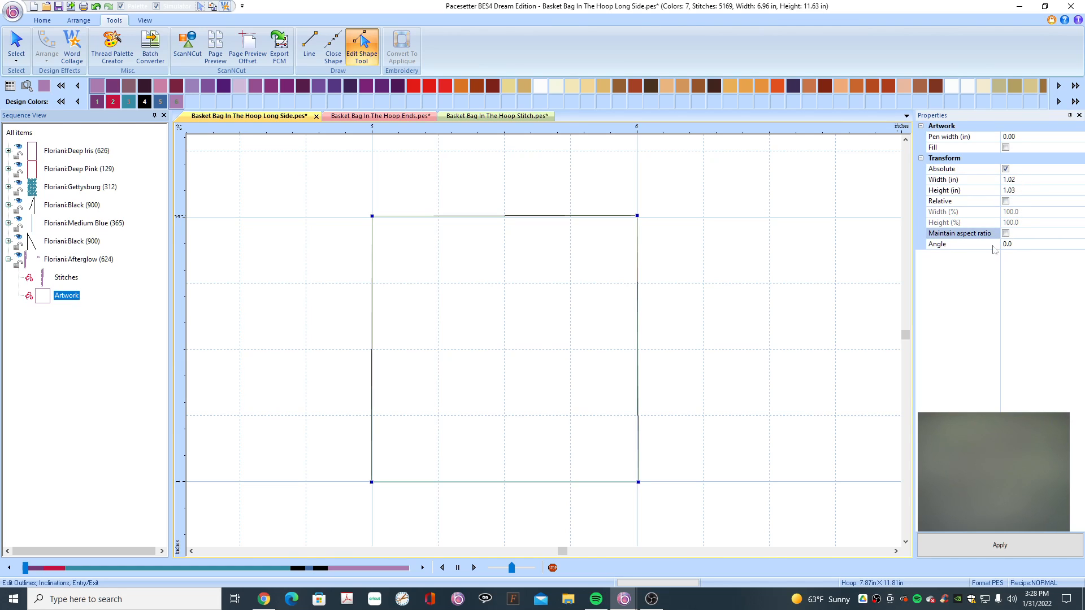
pyautogui.click(1023, 180)
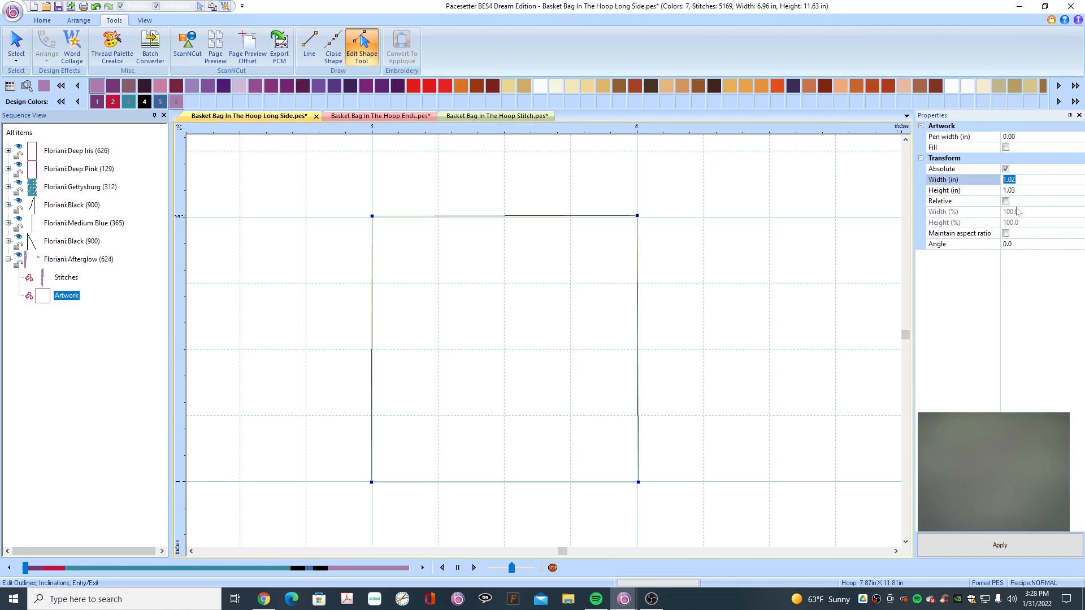
pyautogui.write('5')
pyautogui.click(984, 193)
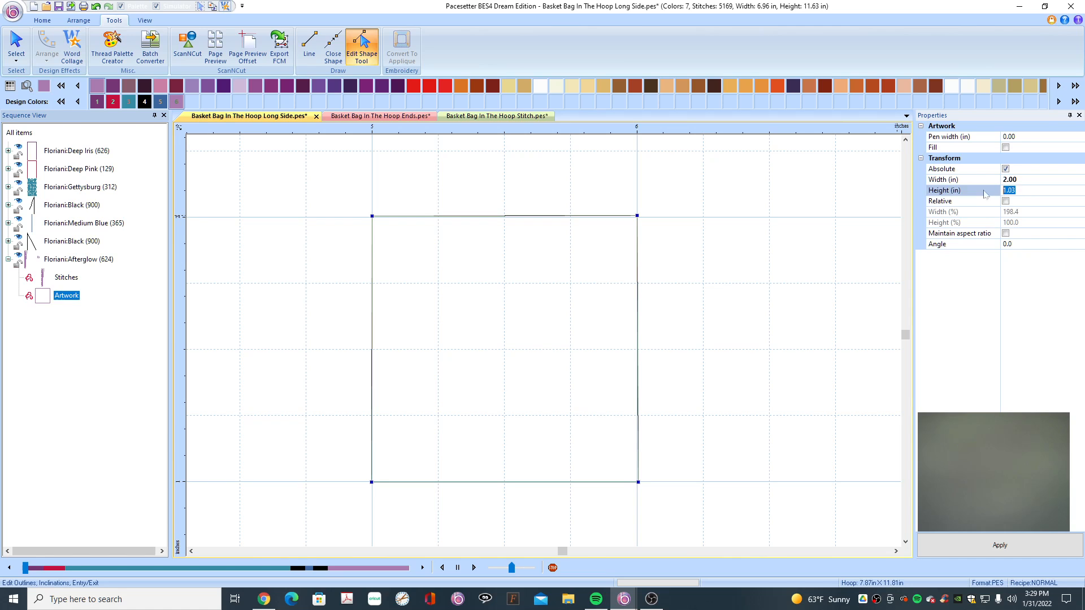
pyautogui.write('3')
pyautogui.click(1019, 542)
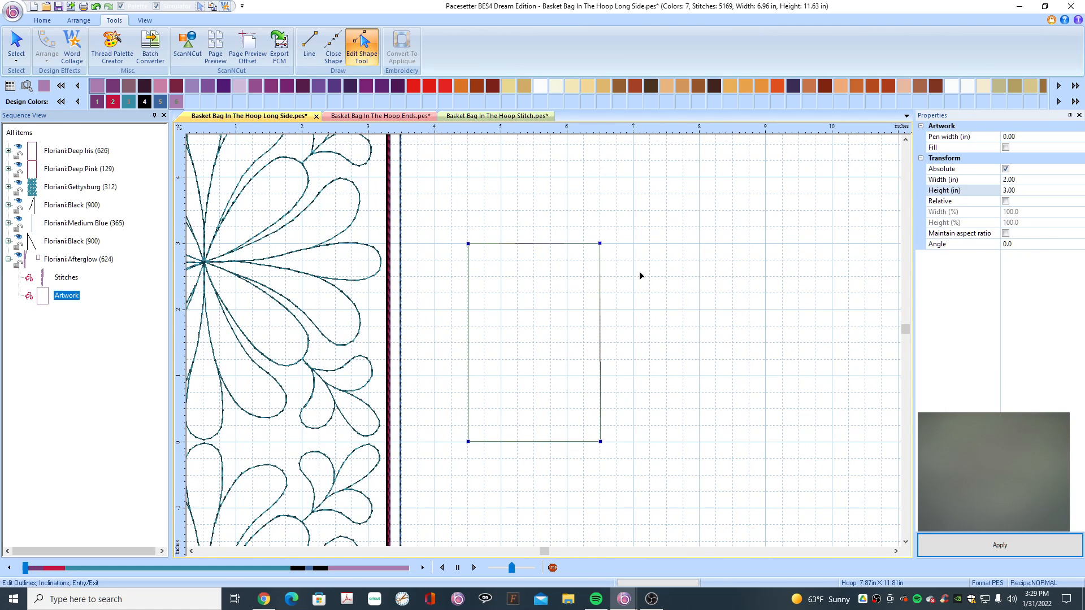
pyautogui.click(575, 244)
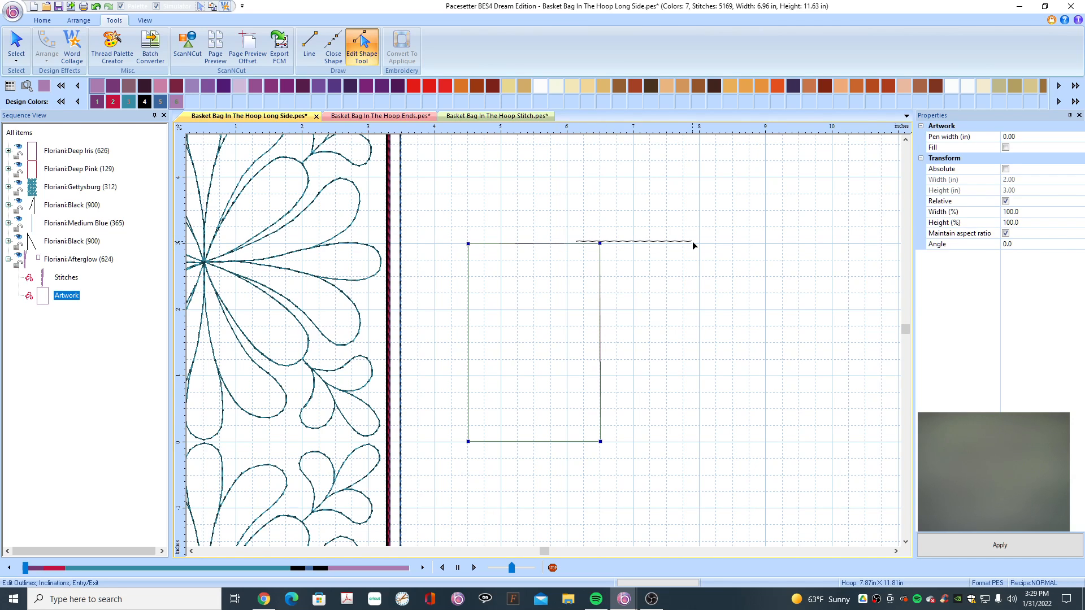
pyautogui.rightClick(557, 244)
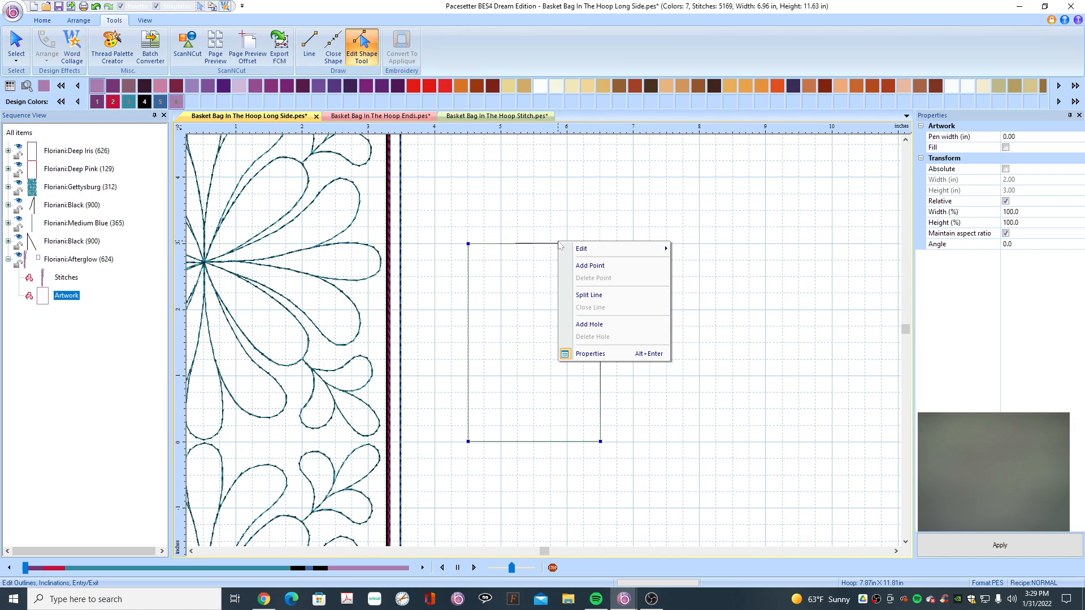
pyautogui.click(520, 244)
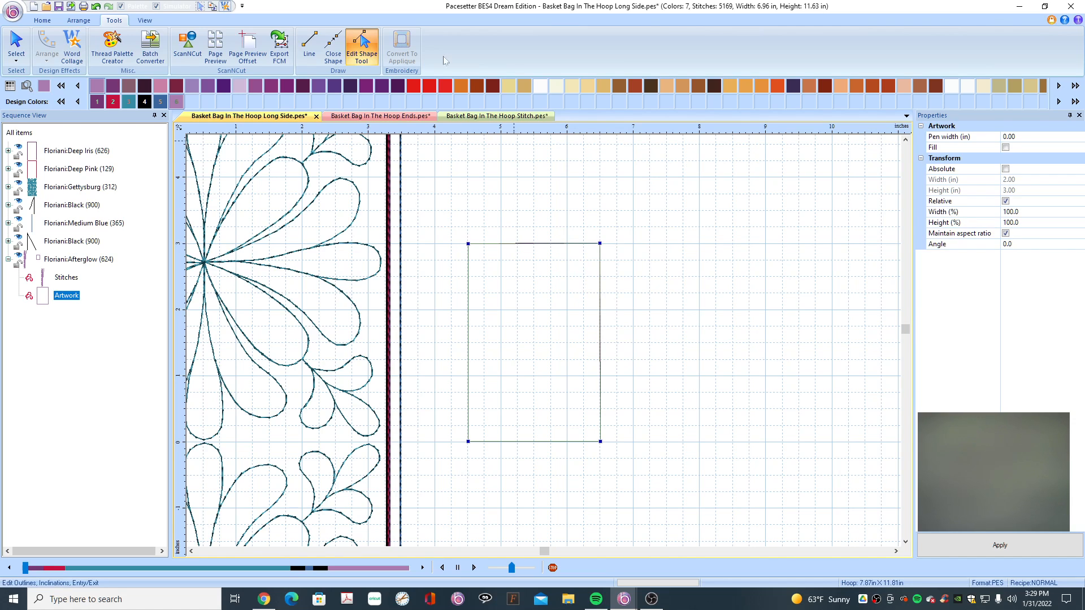
# Leave shape editing and select the whole rectangle artwork.
pyautogui.click(16, 44)
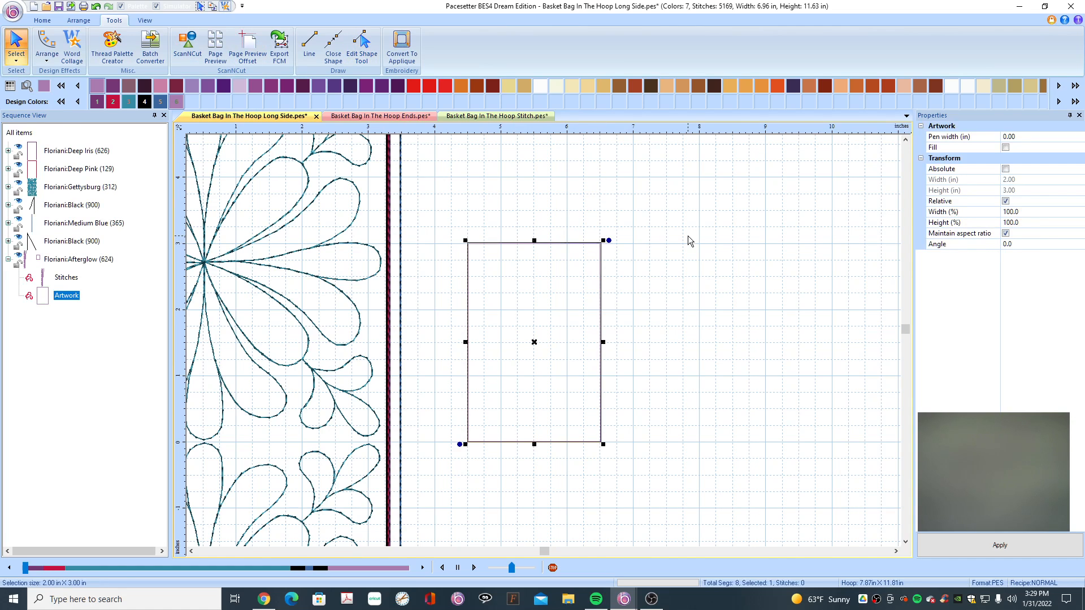
# Paste a copy of the rectangle artwork, place it in the empty area beside the original, and convert it to an appliqué.
pyautogui.hotkey('ctrl', 'v')
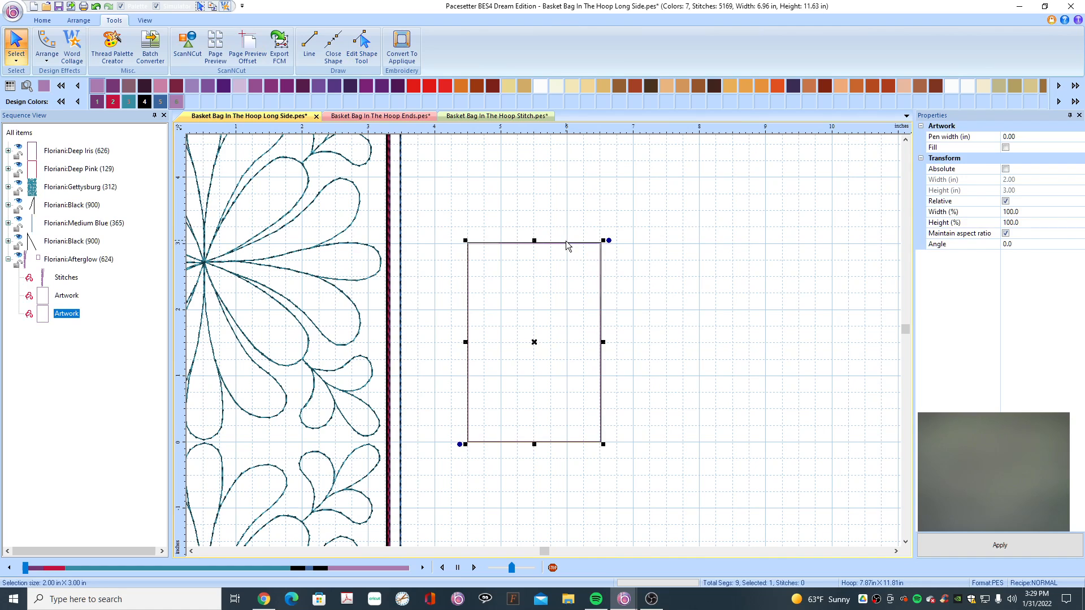
pyautogui.moveTo(568, 243); pyautogui.dragTo(746, 245)
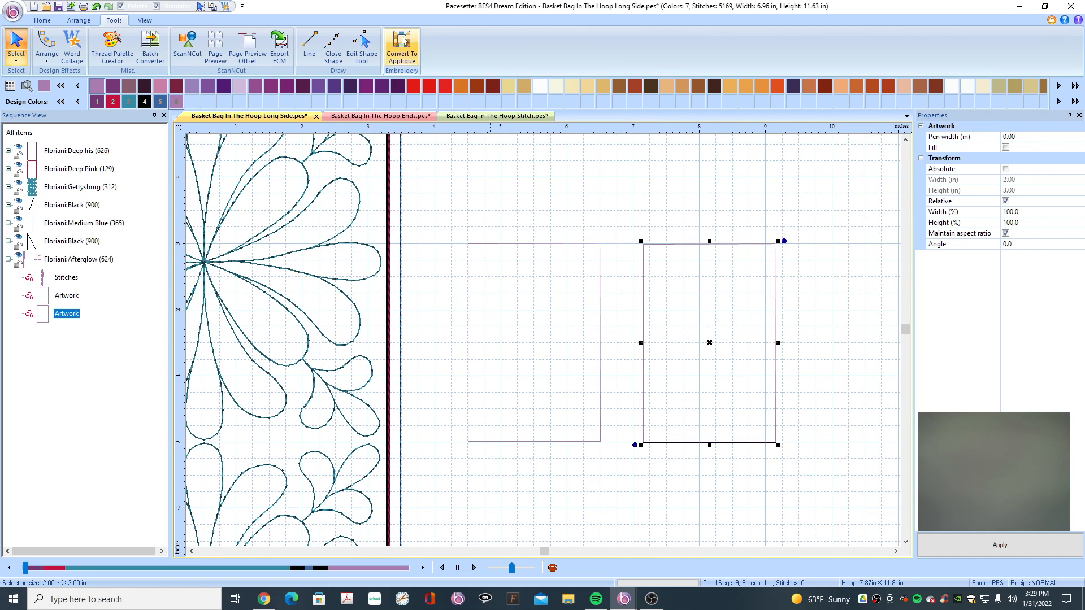
pyautogui.click(405, 50)
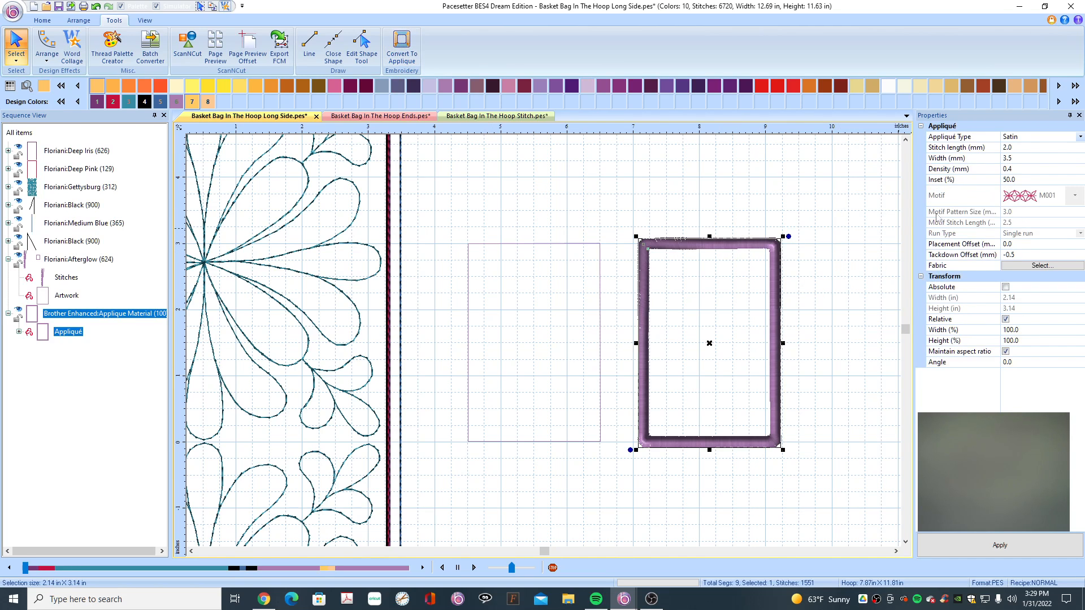
# Set the appliqué type to Motif with pattern M028 and apply it to the copied rectangle.
pyautogui.click(1081, 138)
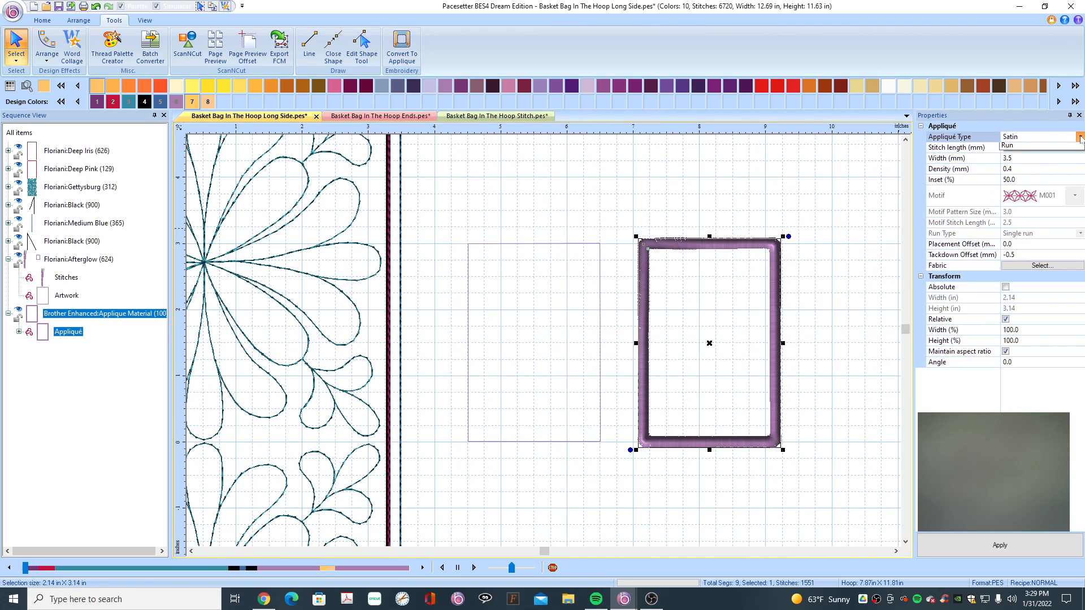
pyautogui.click(1020, 170)
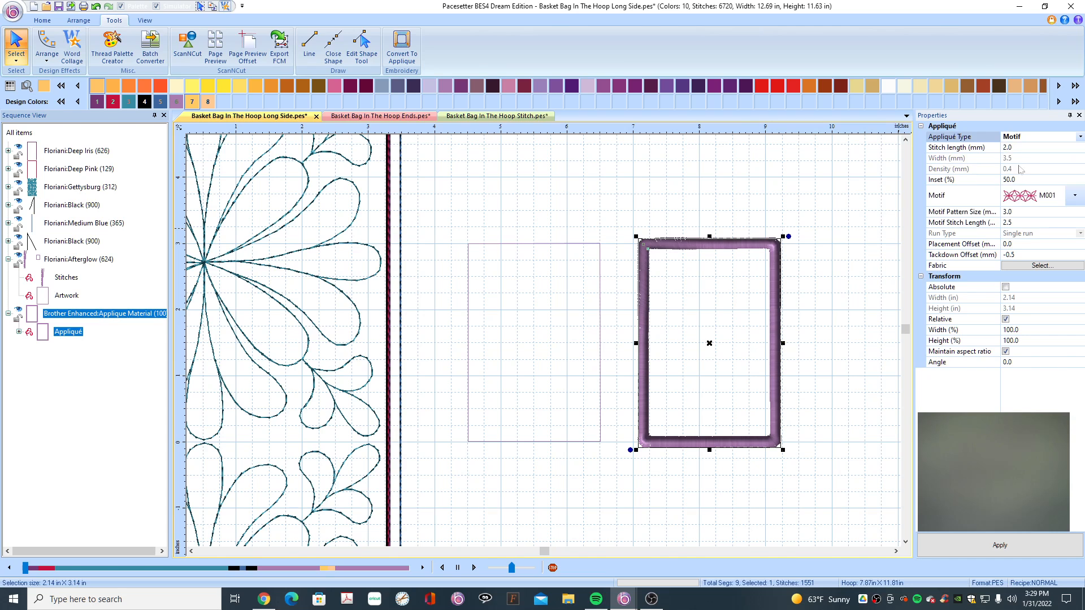
pyautogui.click(1074, 195)
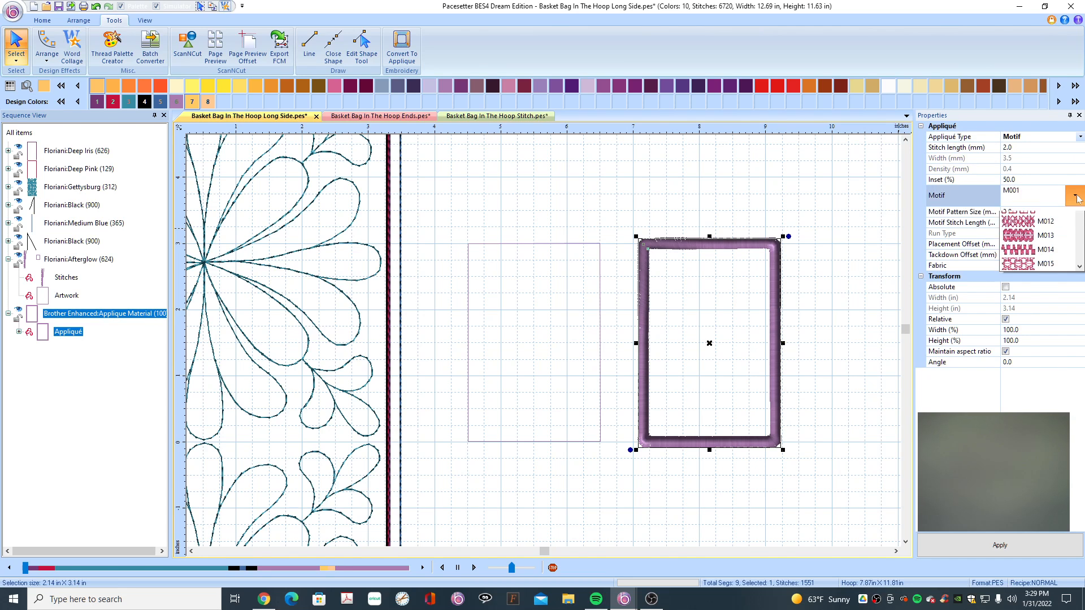
pyautogui.scroll(-7, 1048, 319)
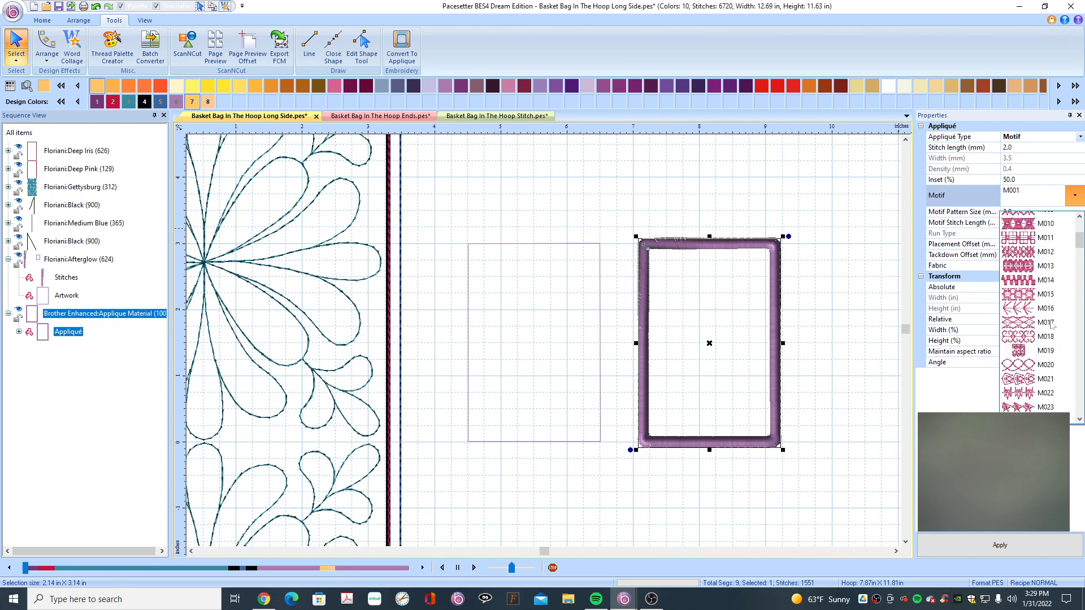
pyautogui.click(1025, 290)
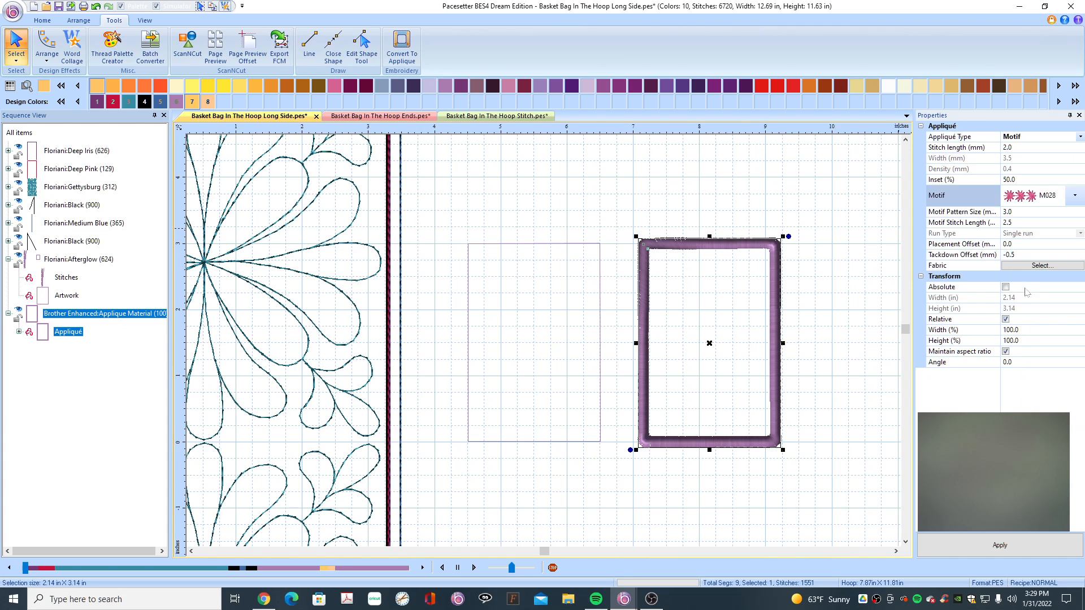
pyautogui.click(1006, 545)
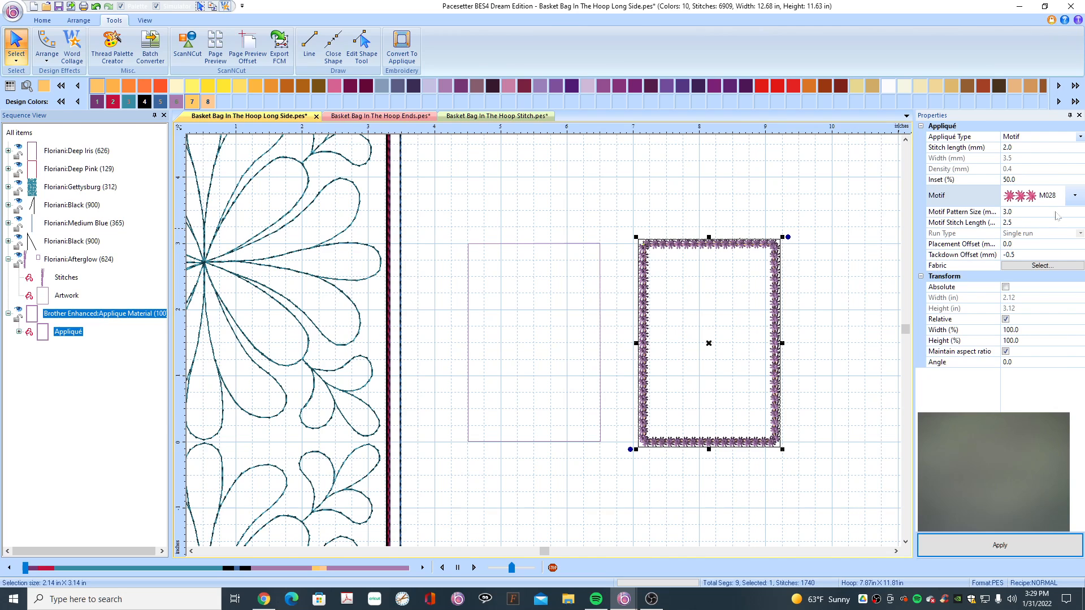
# Try the Run appliqué type with Double run on the copied rectangle.
pyautogui.click(1079, 138)
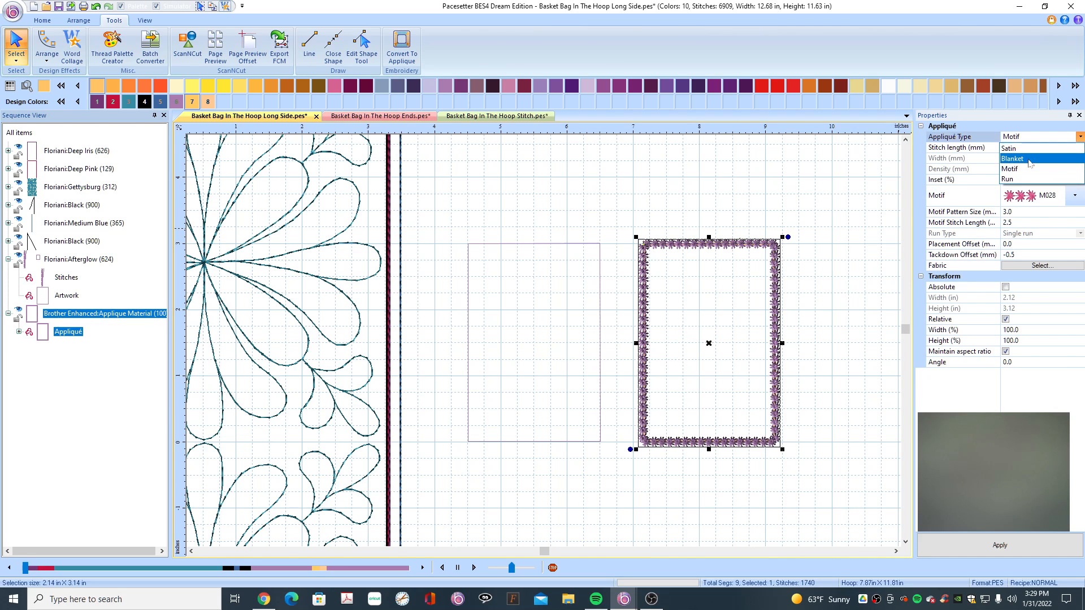
pyautogui.click(1018, 181)
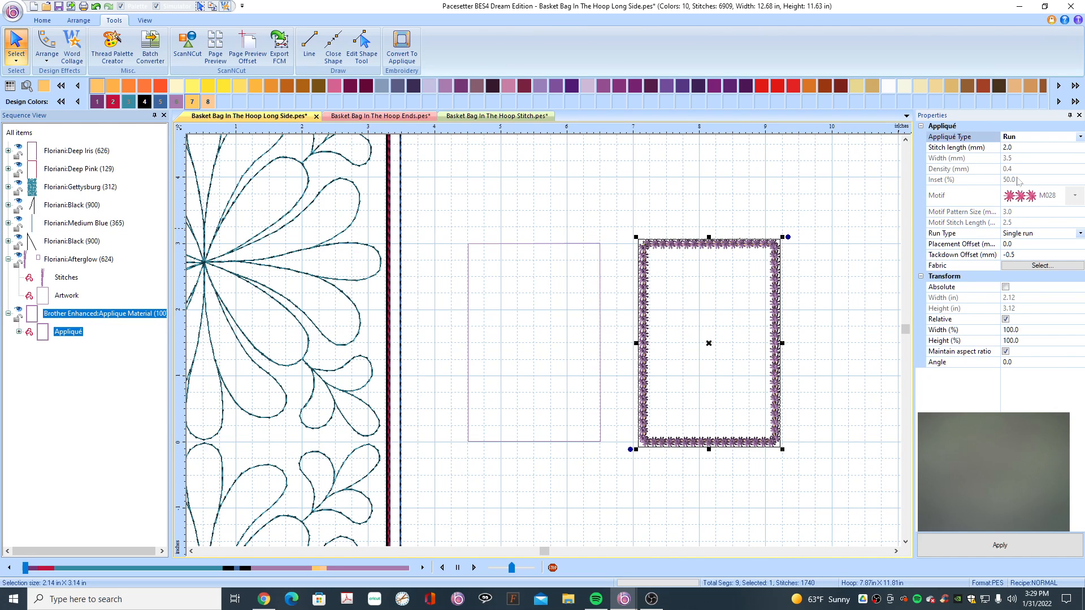
pyautogui.click(1080, 233)
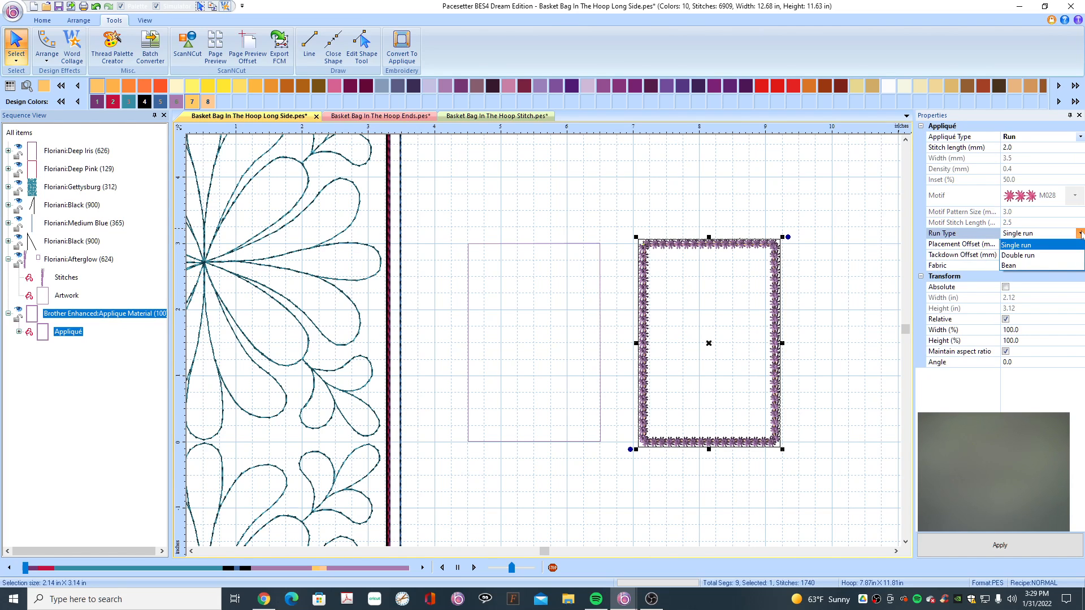
pyautogui.click(1031, 256)
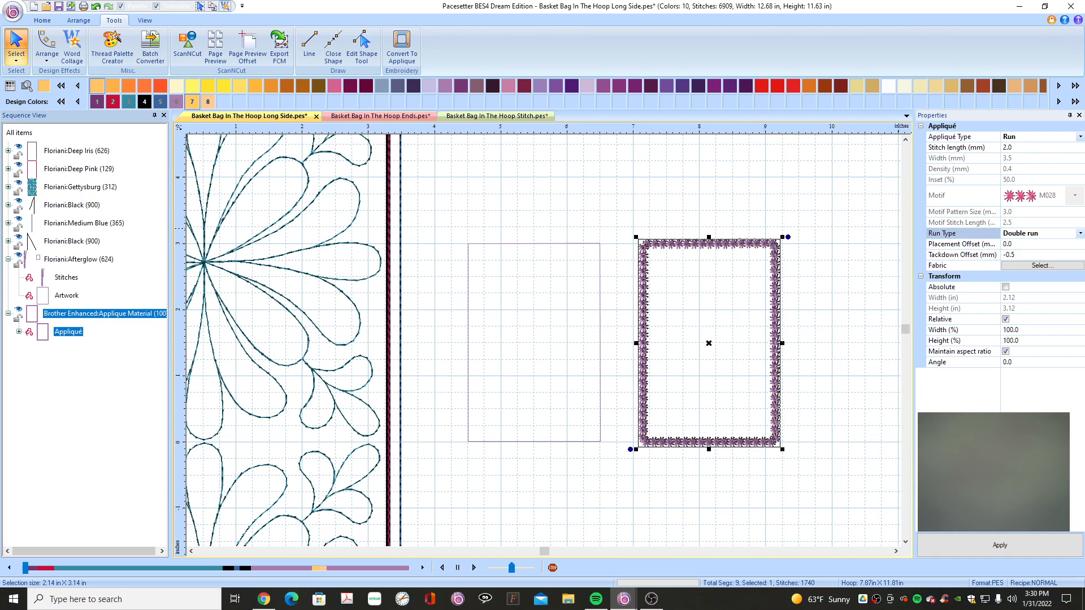
pyautogui.click(1000, 544)
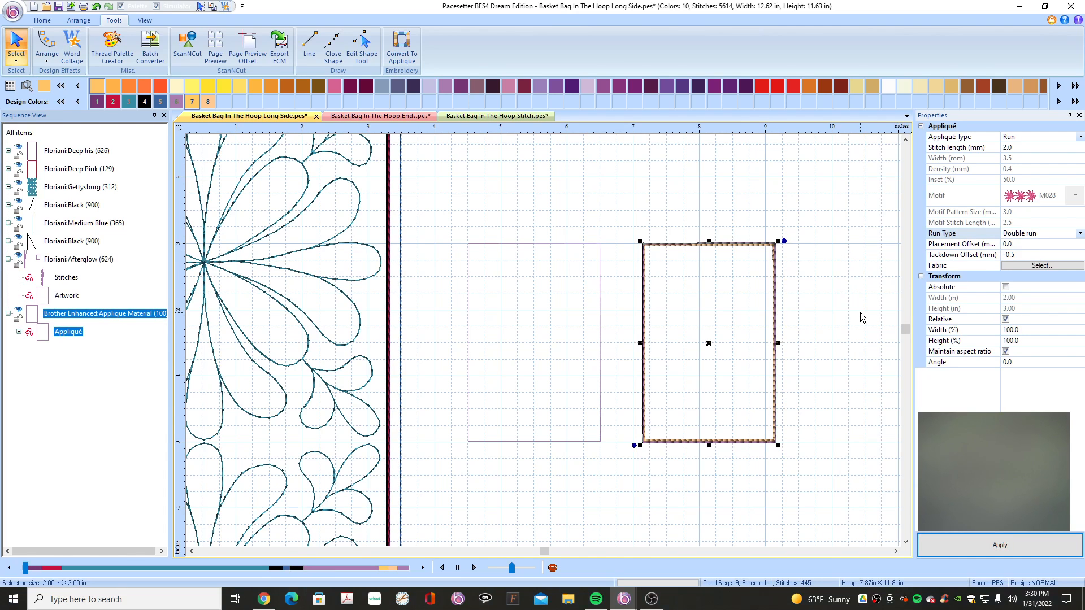
# Try Preserve As Stitches on the appliqué, and undo both this conversion and the change to the Run type.
pyautogui.rightClick(778, 278)
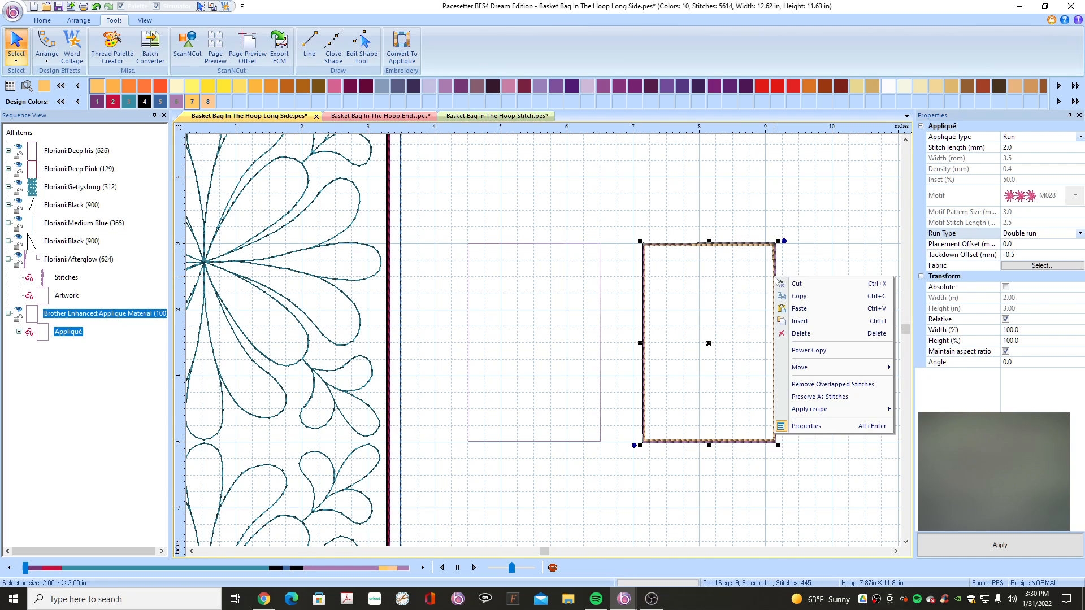
pyautogui.click(819, 397)
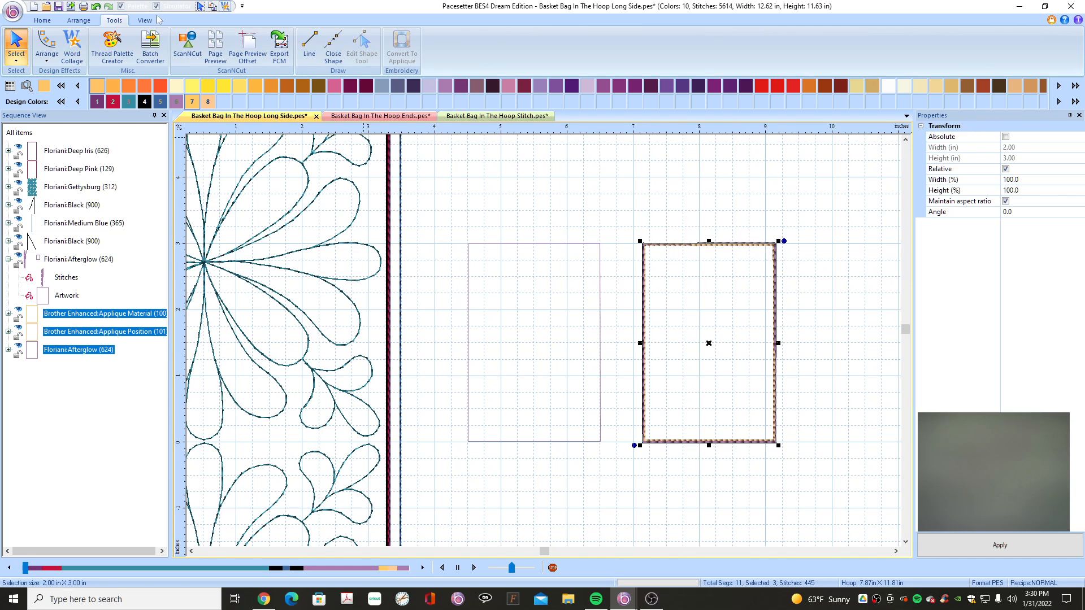
pyautogui.click(96, 7)
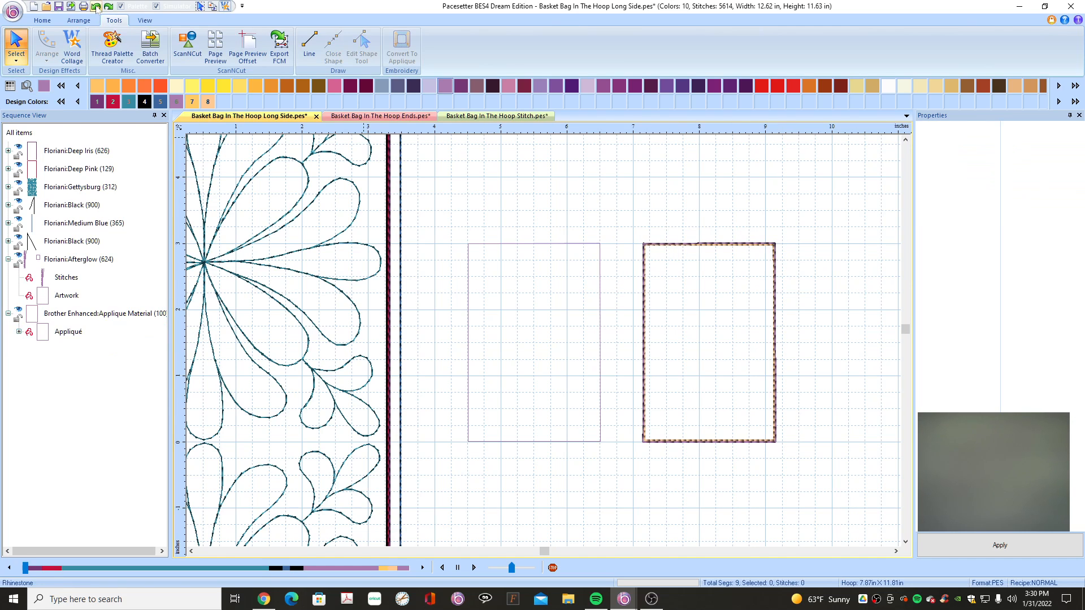
pyautogui.click(96, 6)
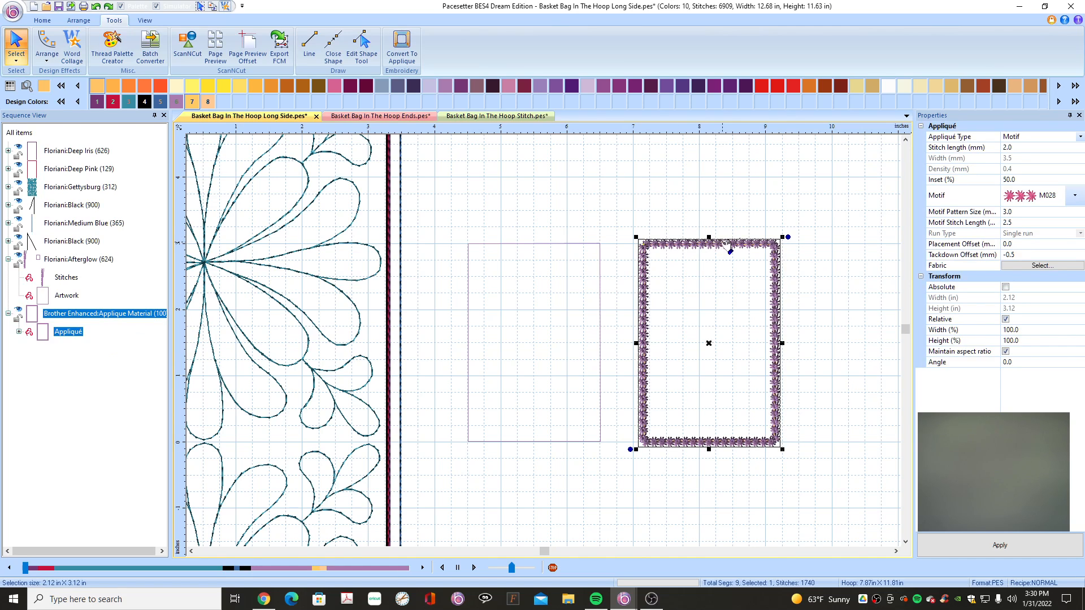
# Select the plain rectangle artwork, open saving of the design as a Pacesetter Outline (BRF) file, and cancel without saving.
pyautogui.click(555, 244)
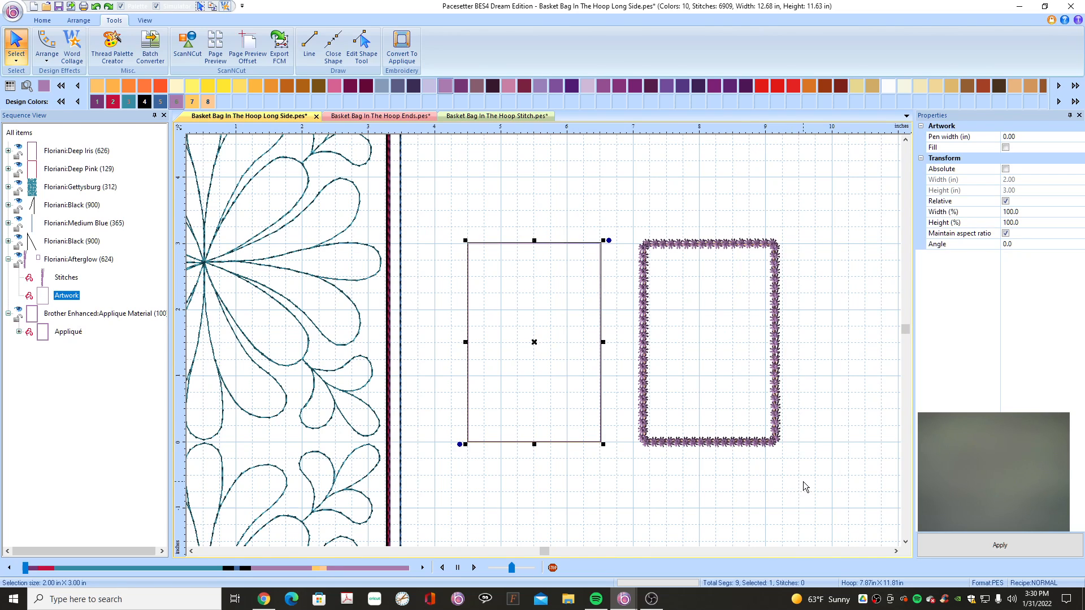
pyautogui.click(17, 13)
pyautogui.click(39, 165)
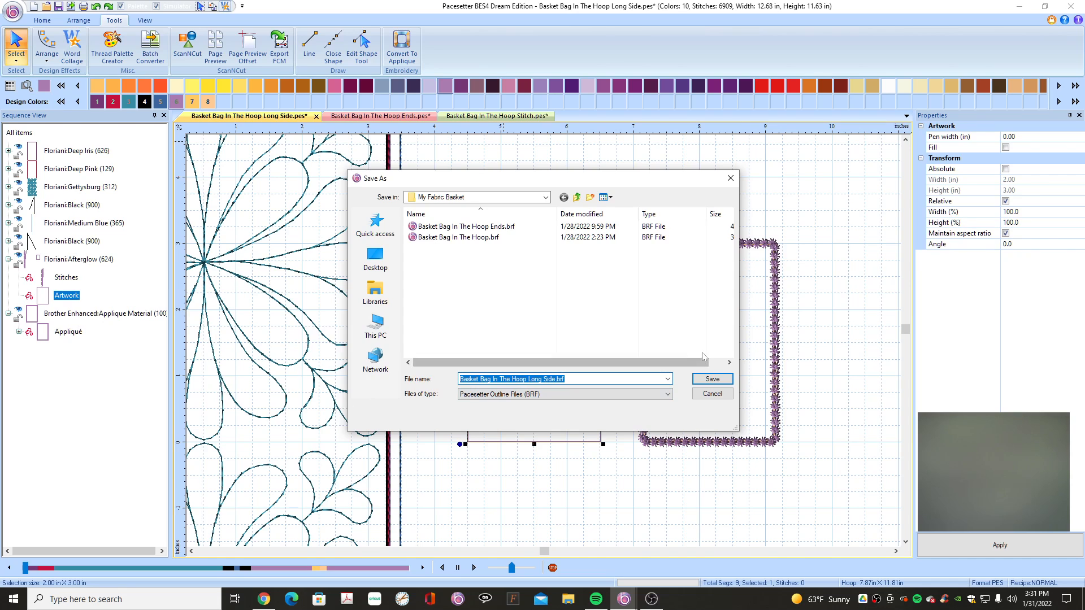
pyautogui.click(712, 394)
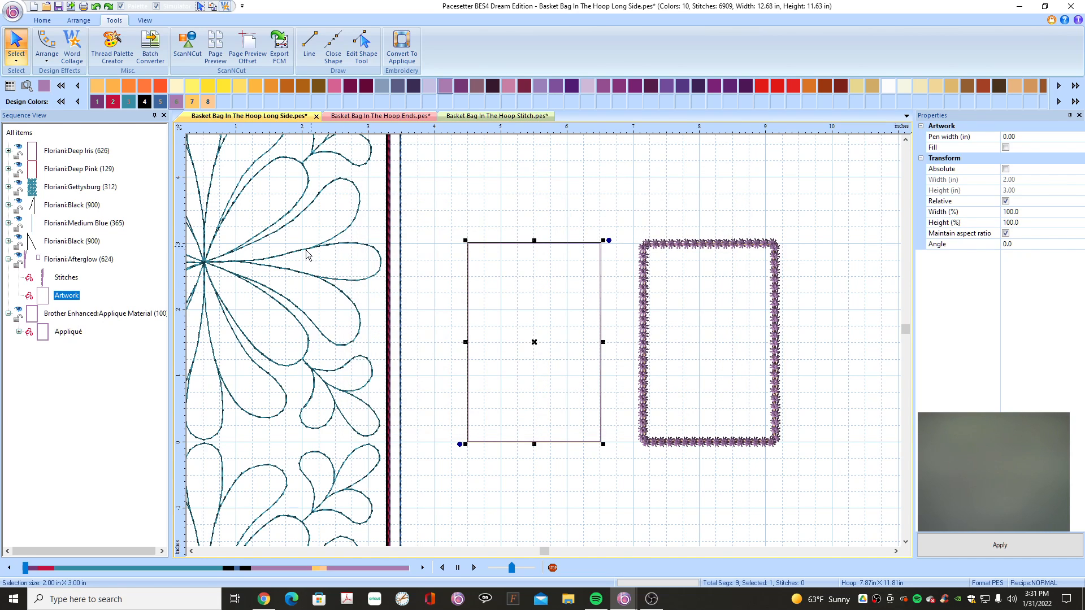
# Review the whole long side design, the Basket Bag In The Hoop Ends design, and the Basket Bag In The Hoop Stitch design.
pyautogui.scroll(-2, 323, 336)
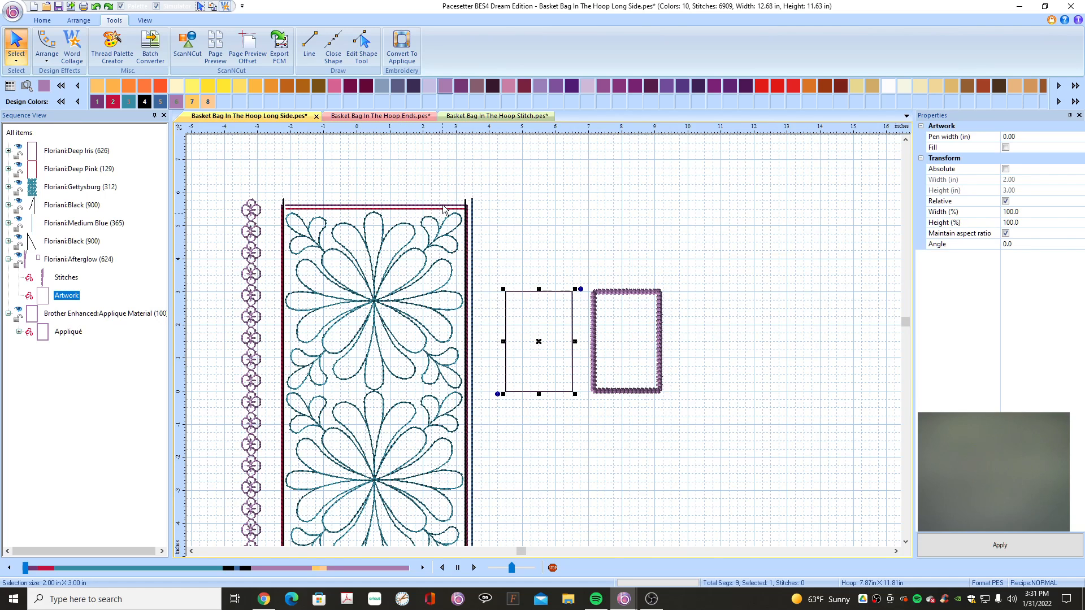
pyautogui.click(39, 21)
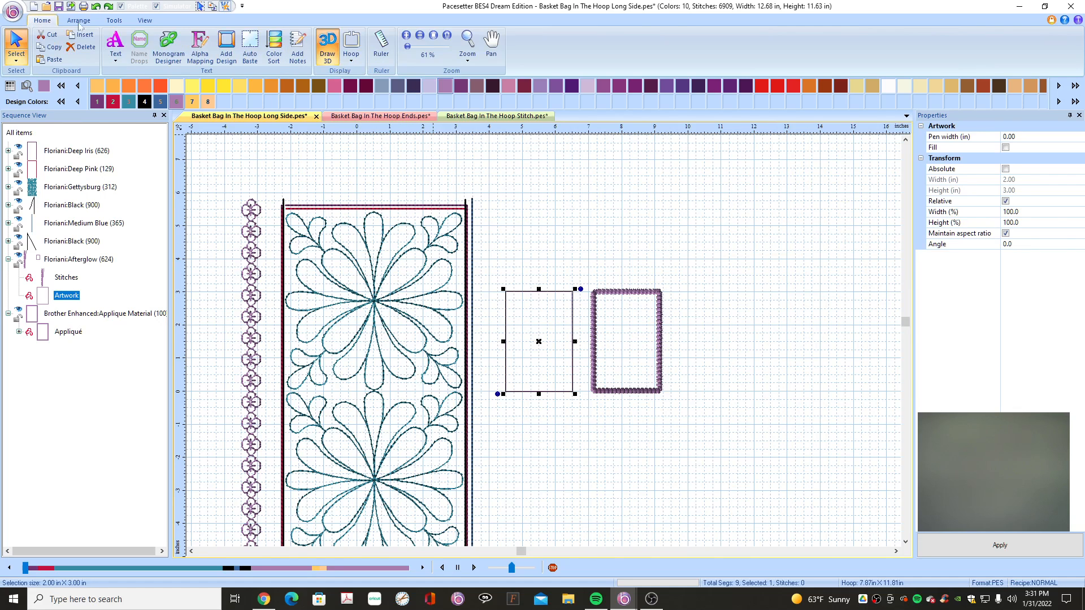
pyautogui.click(433, 35)
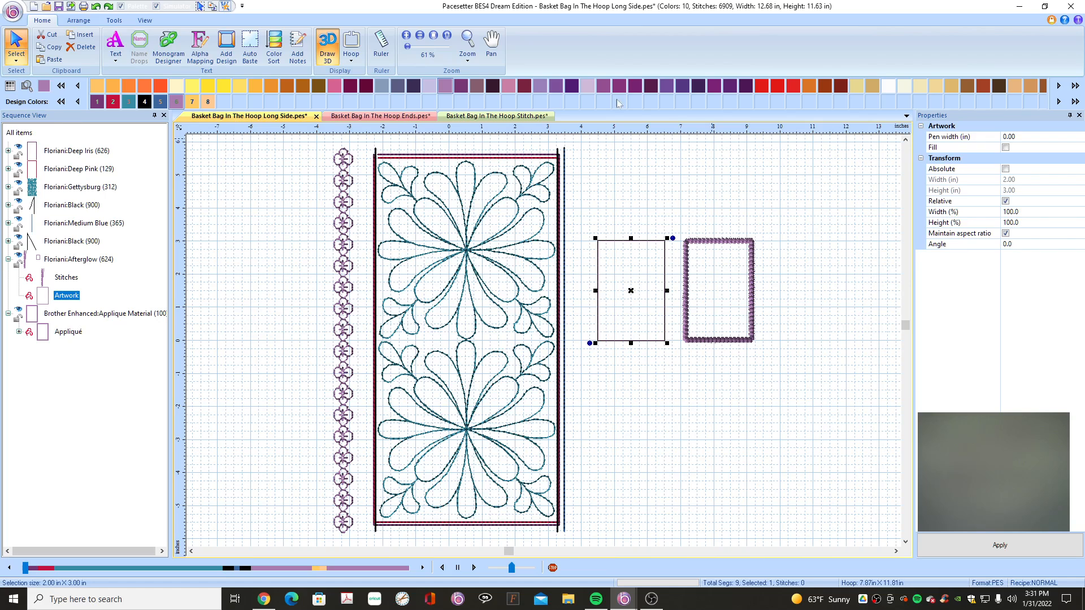
pyautogui.click(393, 116)
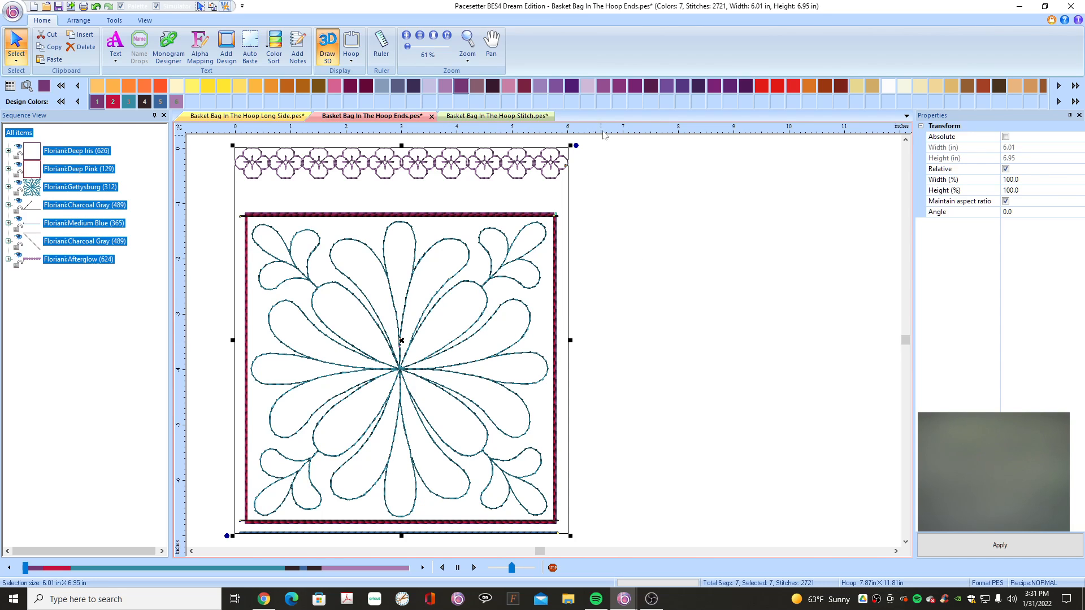
pyautogui.click(489, 116)
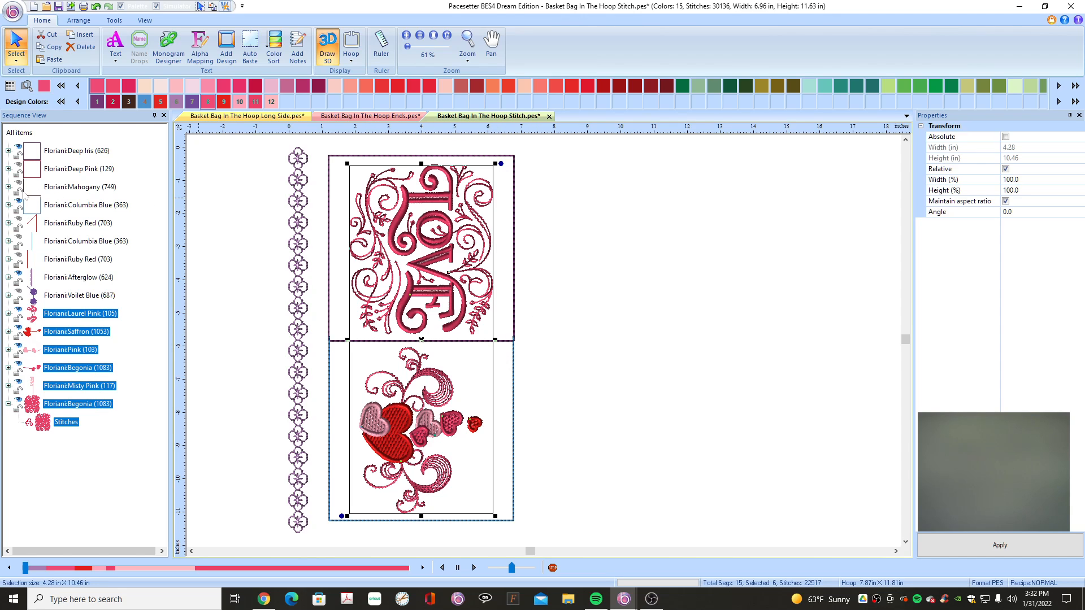
# Toggle the visibility of the Deep Iris and Mahogany segments in the Stitch design to examine the panel's outline stitching.
pyautogui.click(19, 148)
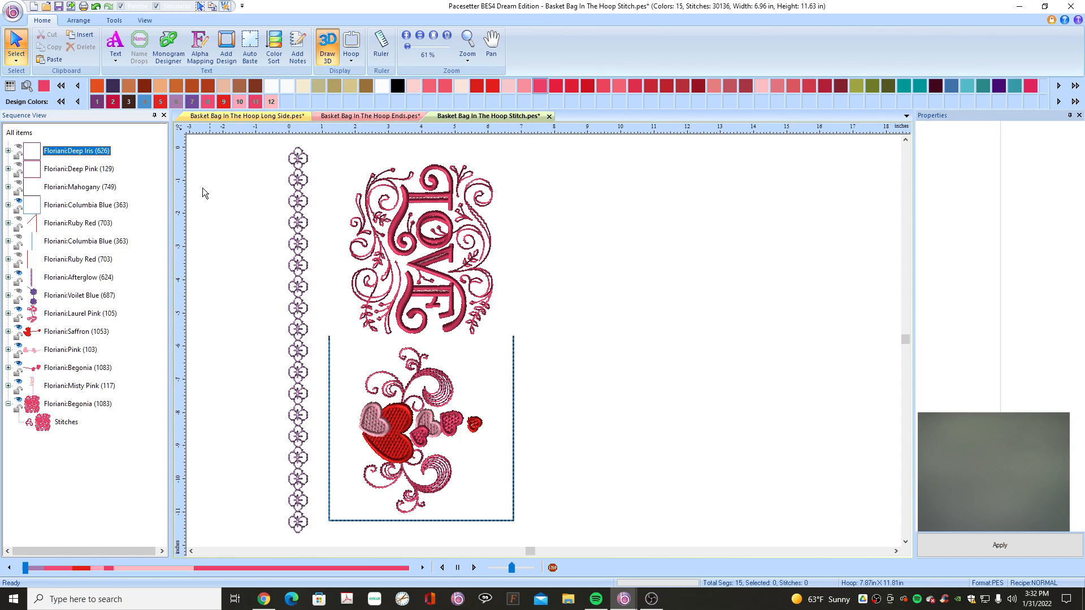
pyautogui.click(20, 151)
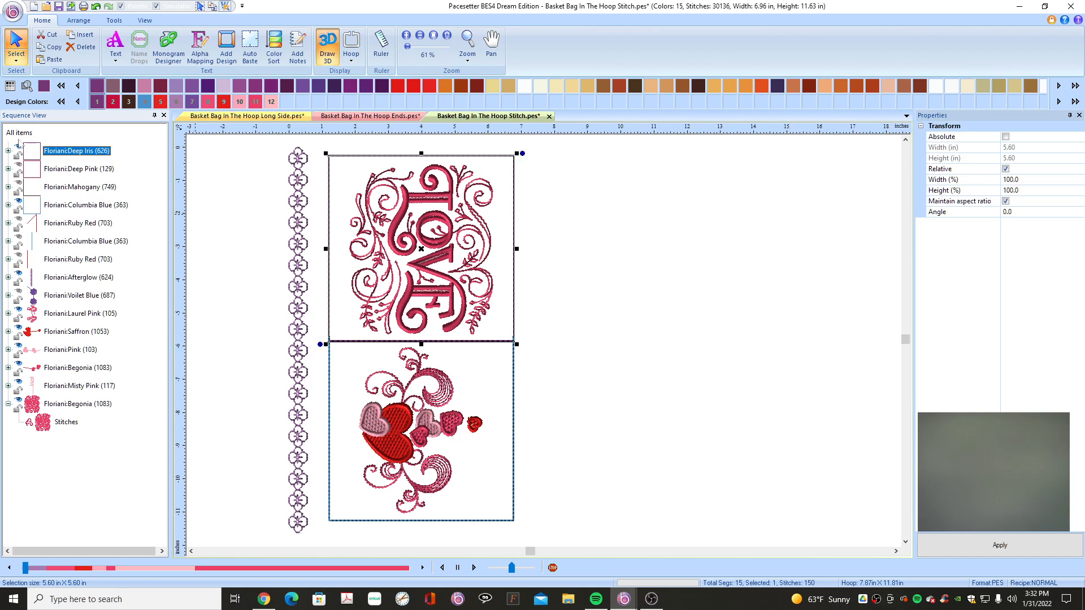
pyautogui.click(18, 146)
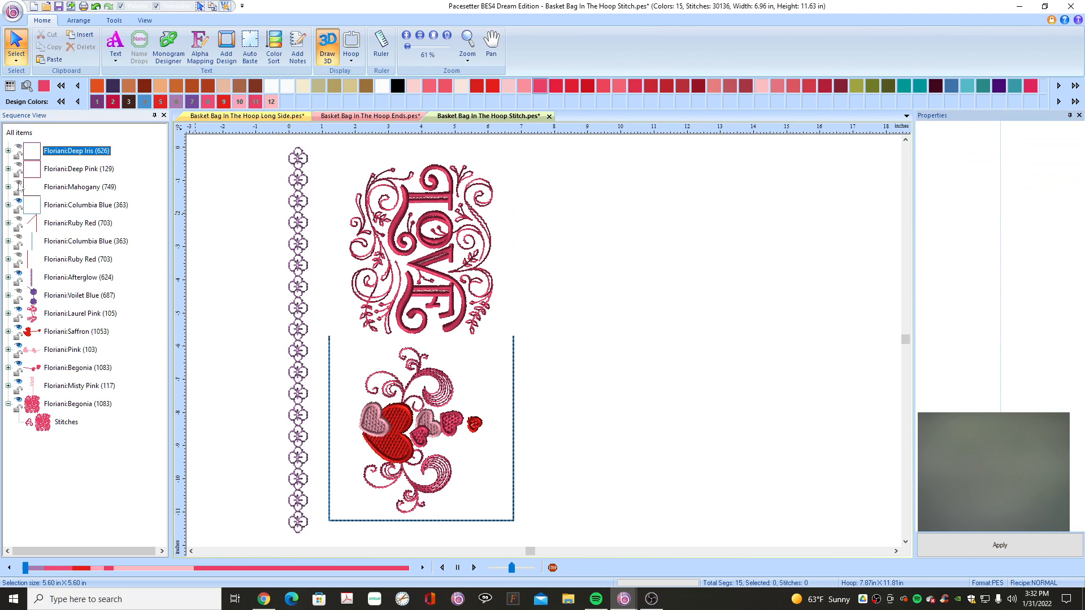
pyautogui.click(19, 187)
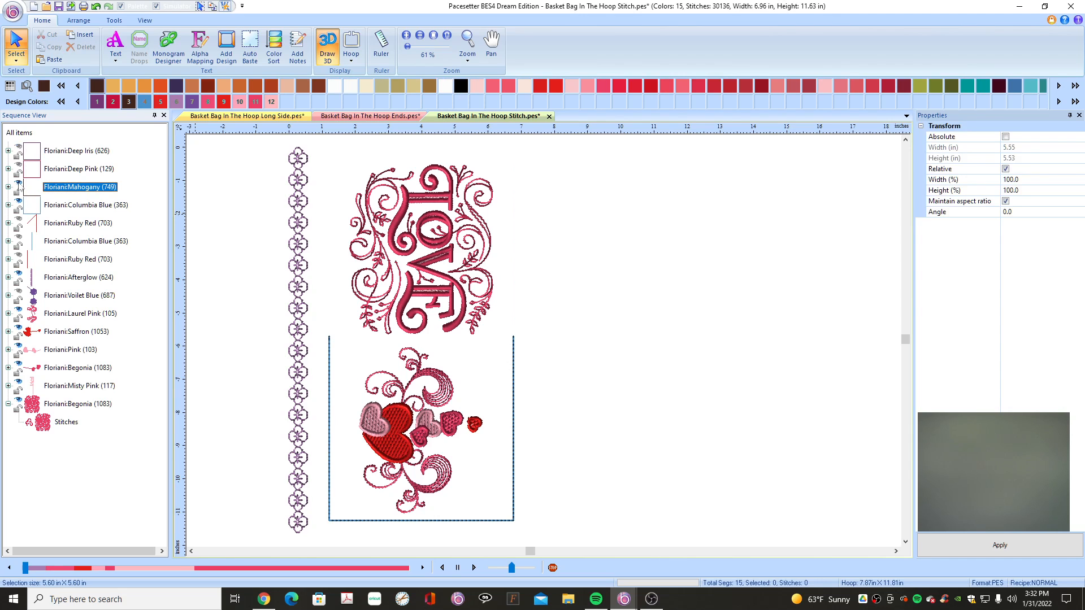
pyautogui.click(553, 343)
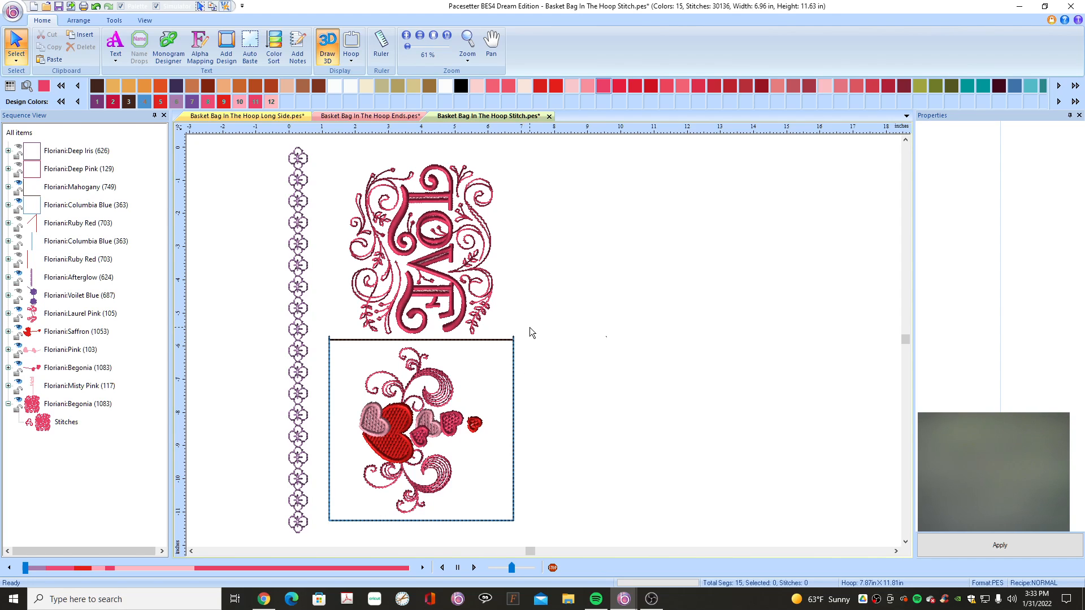
# Show both Ruby Red segments, the Columbia Blue segment between them, and the Deep Iris square, and clear the selection.
pyautogui.click(22, 225)
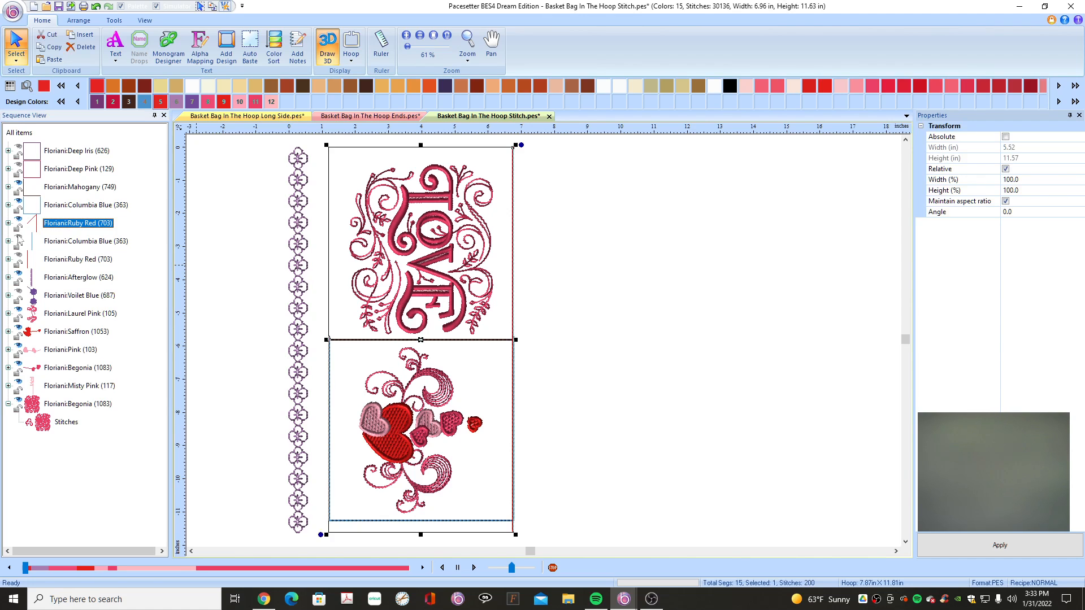
pyautogui.click(20, 242)
pyautogui.click(21, 260)
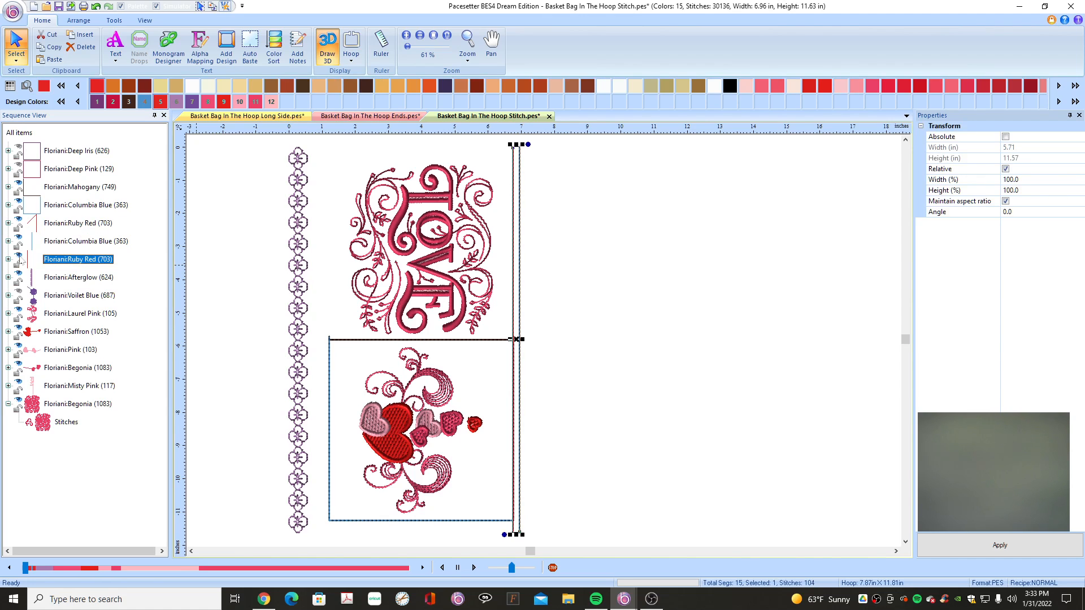
pyautogui.click(39, 151)
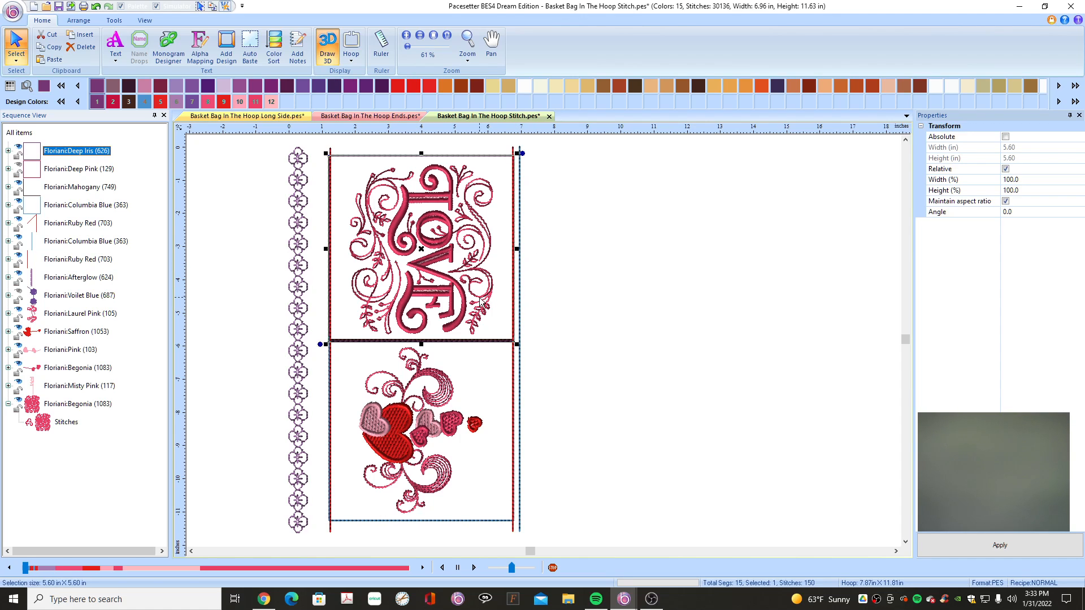
pyautogui.click(580, 357)
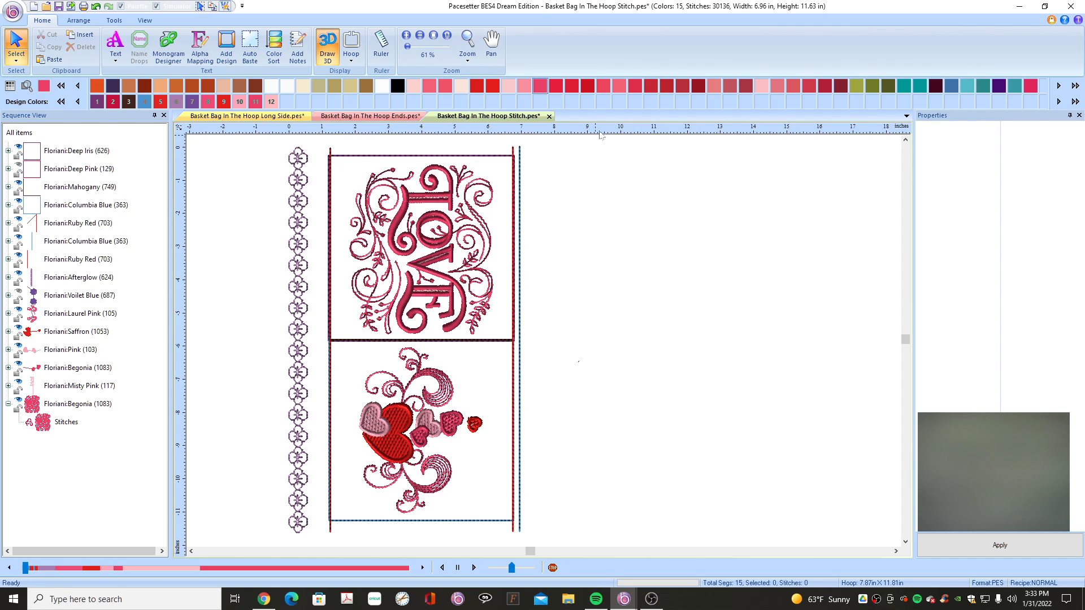
# Select the Deep Iris and Deep Pink segments together to check the available arrangement commands, and clear the selection.
pyautogui.click(78, 21)
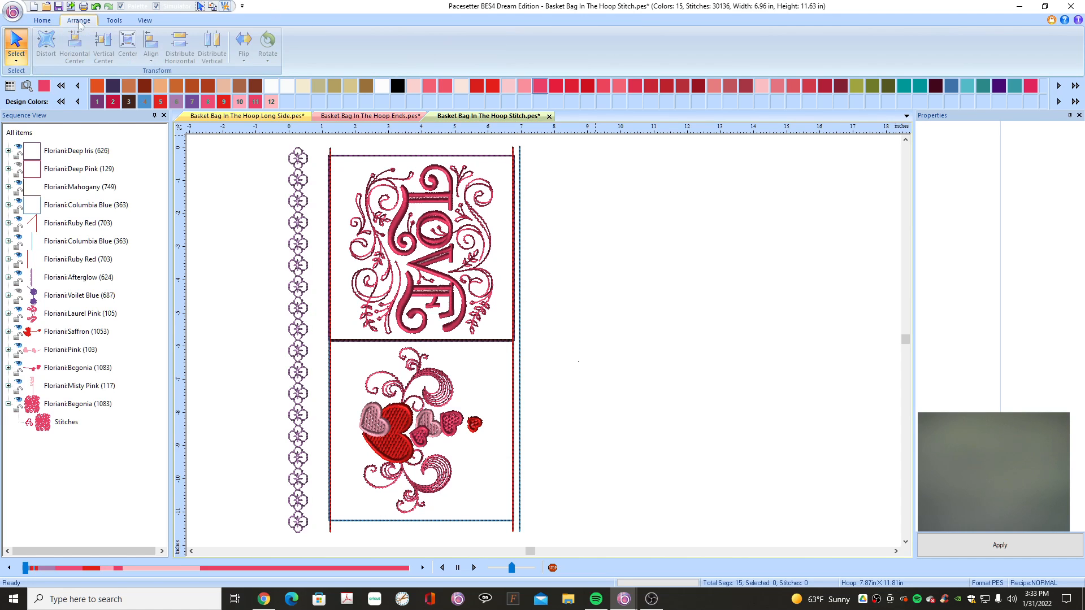
pyautogui.click(73, 151)
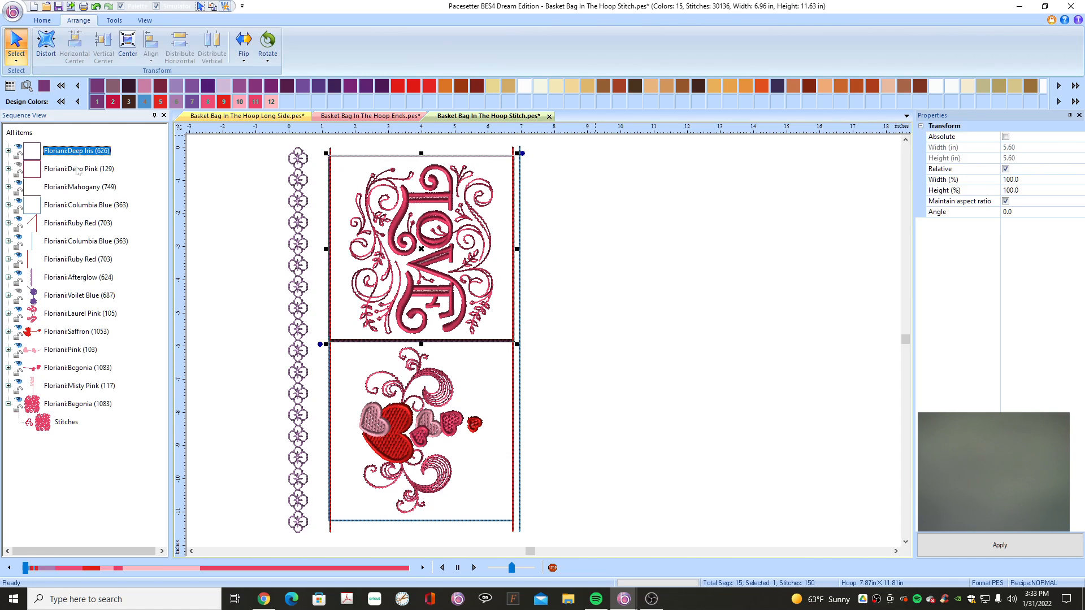
pyautogui.click(77, 169)
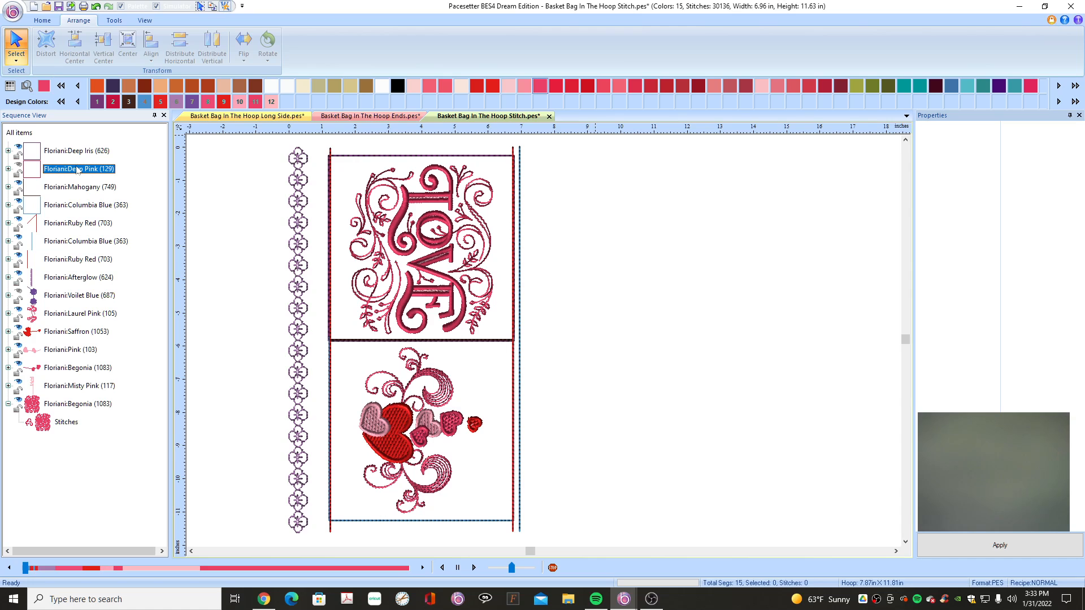
pyautogui.keyDown('ctrl'); pyautogui.click(78, 151); pyautogui.keyUp('ctrl')
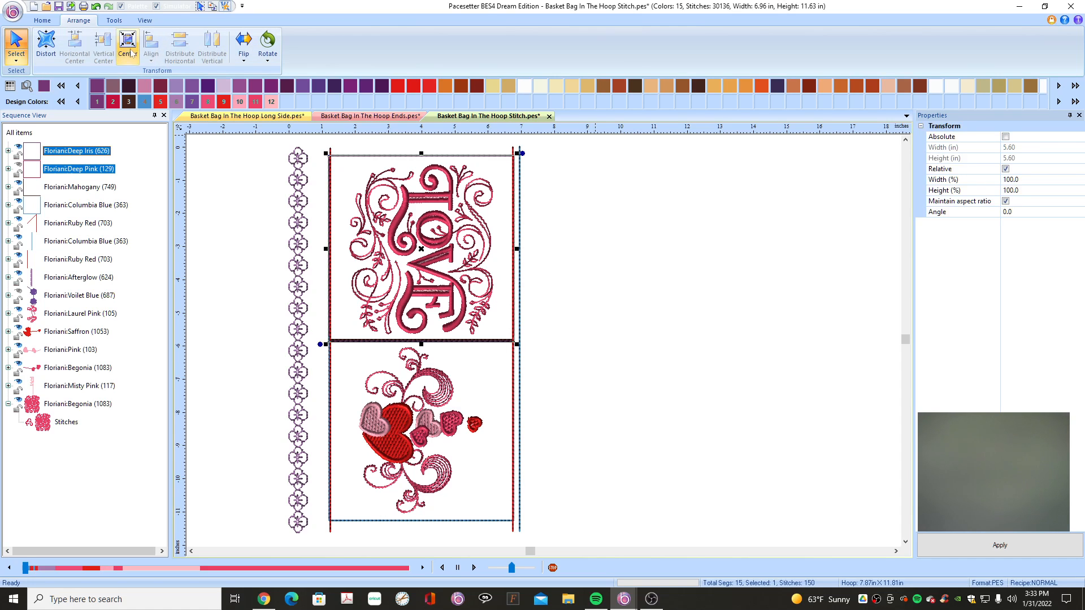
pyautogui.click(568, 185)
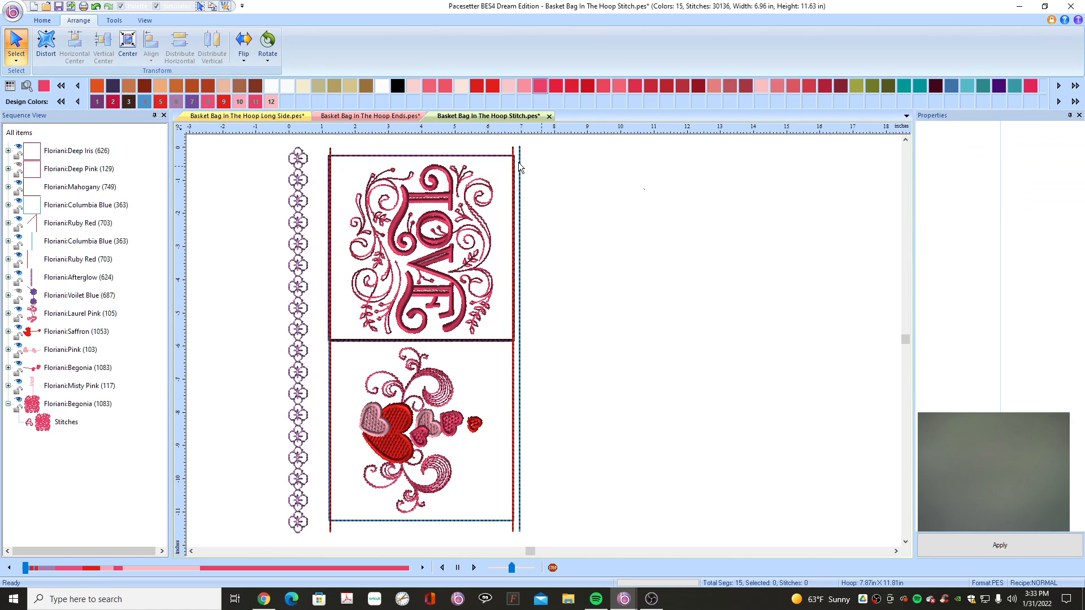
# Select the Deep Iris square and examine up close how its lower corners and side edge line up with the Ruby Red and Columbia Blue lines.
pyautogui.click(462, 158)
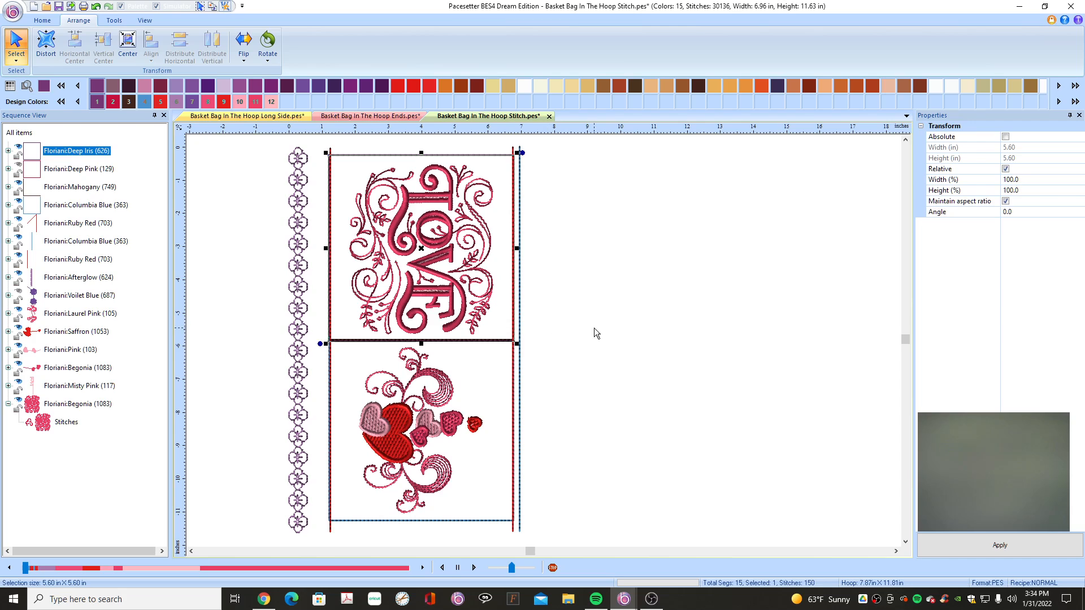
pyautogui.scroll(3, 594, 334)
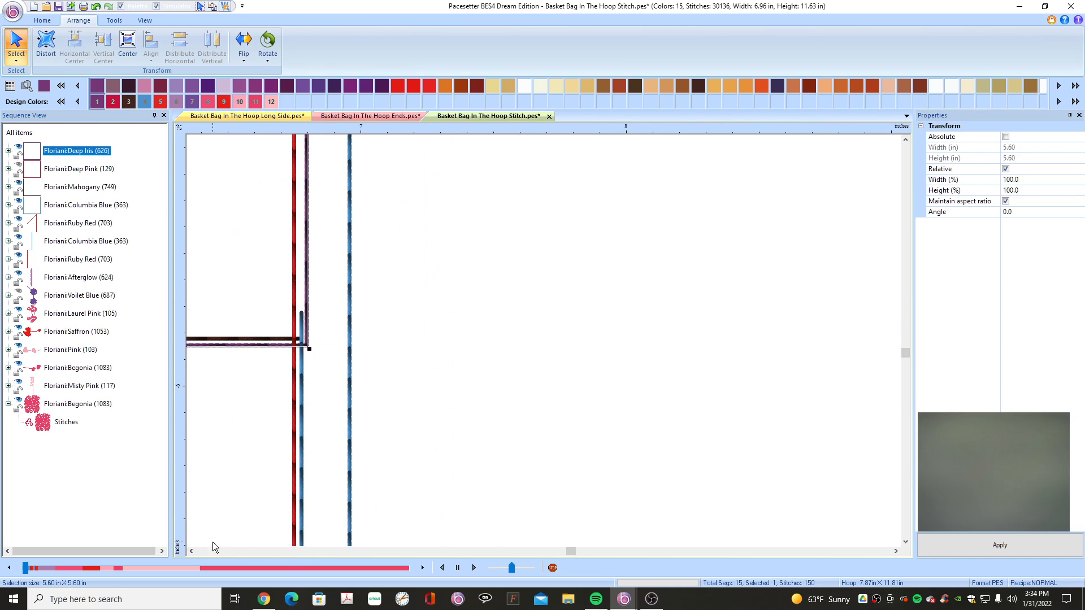
pyautogui.moveTo(192, 551); pyautogui.dragTo(192, 551)
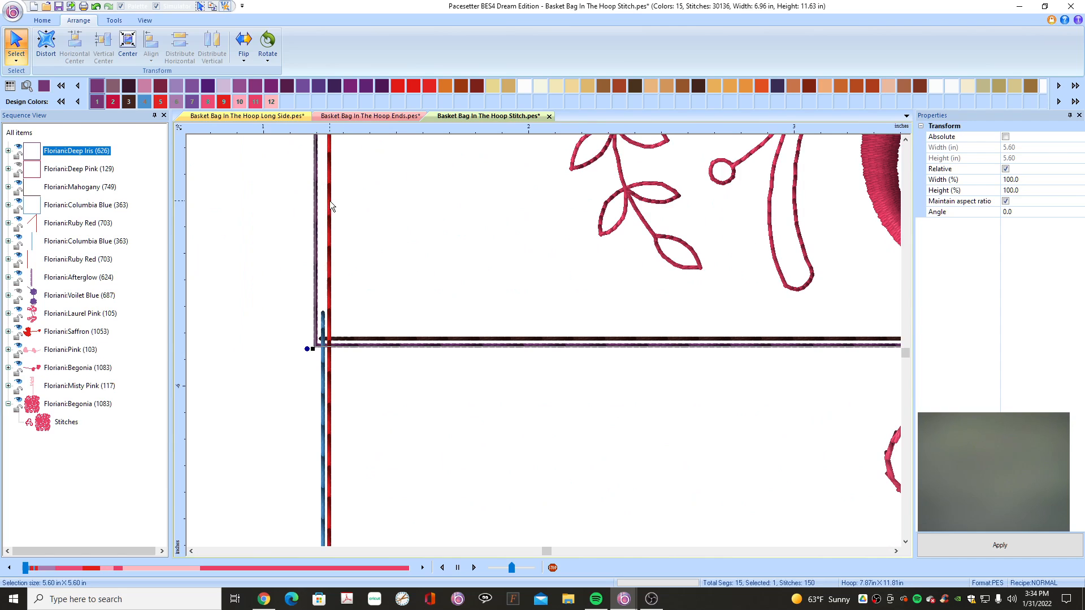
pyautogui.click(905, 139)
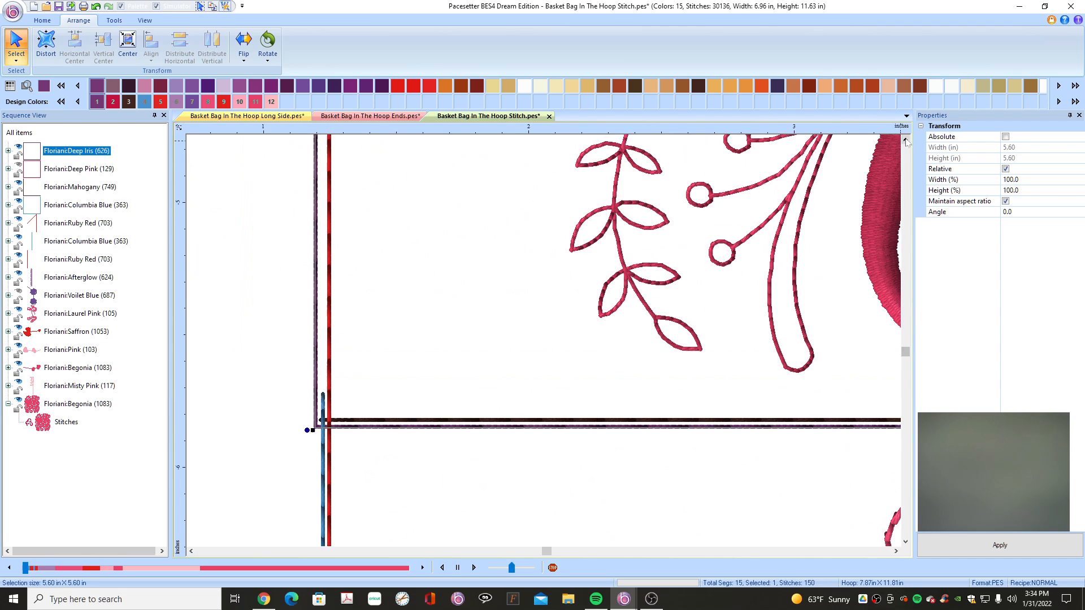
pyautogui.moveTo(906, 140); pyautogui.dragTo(906, 140)
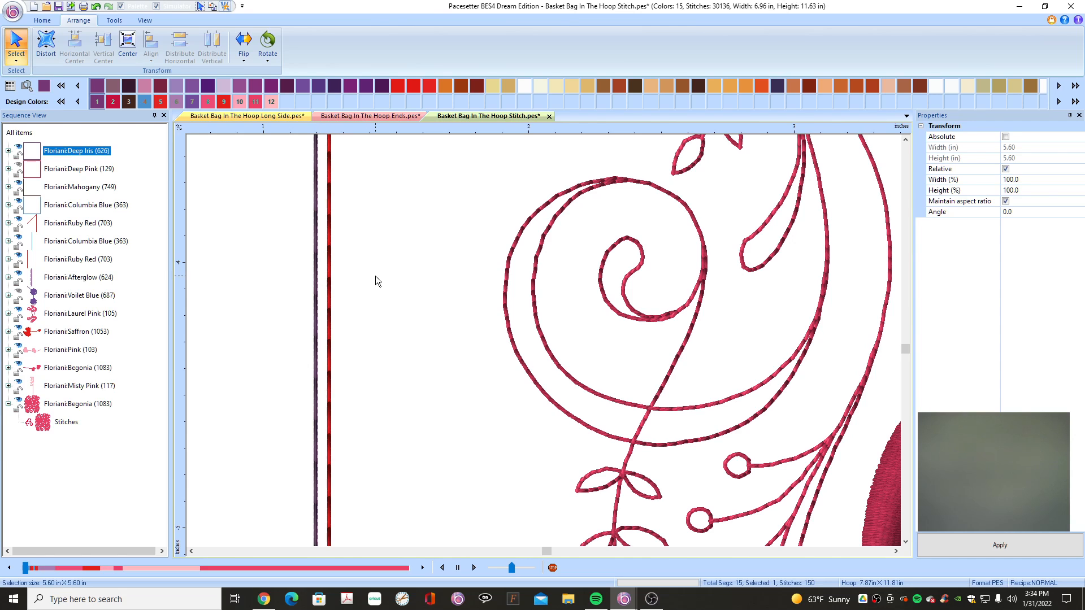
# Review the LOVE and hearts panels of the Stitch design as a whole, and return to the Basket Bag In The Hoop Long Side design.
pyautogui.scroll(-1, 375, 275)
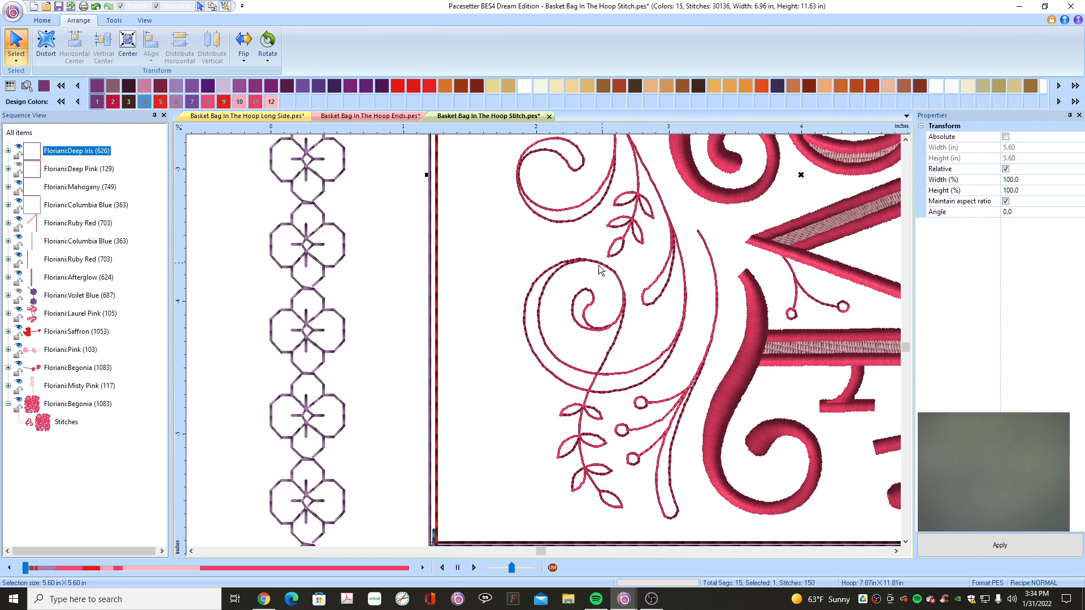
pyautogui.scroll(-1, 494, 276)
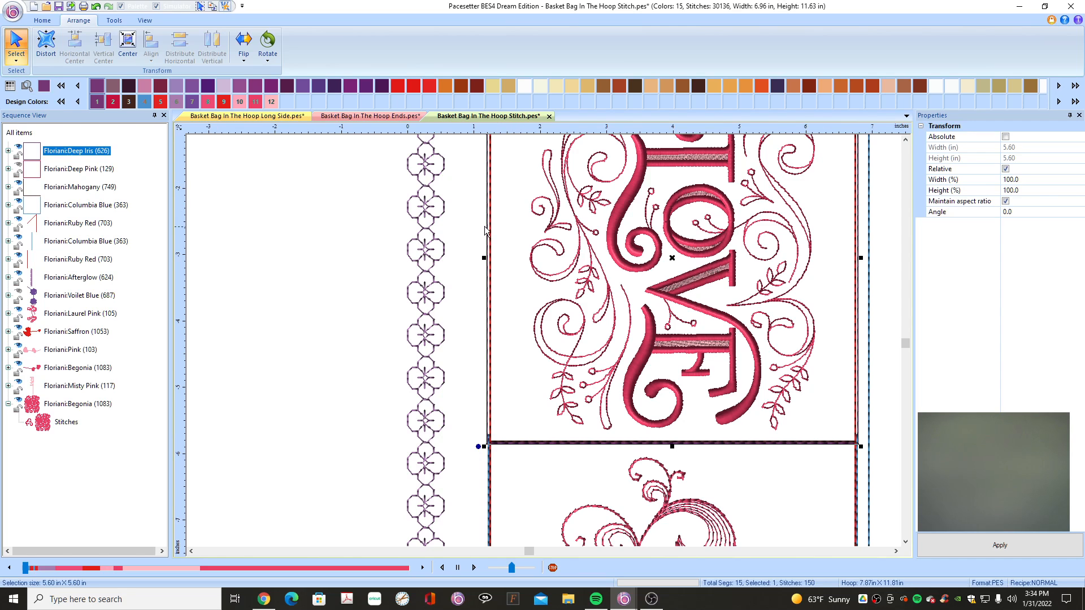
pyautogui.scroll(-1, 360, 161)
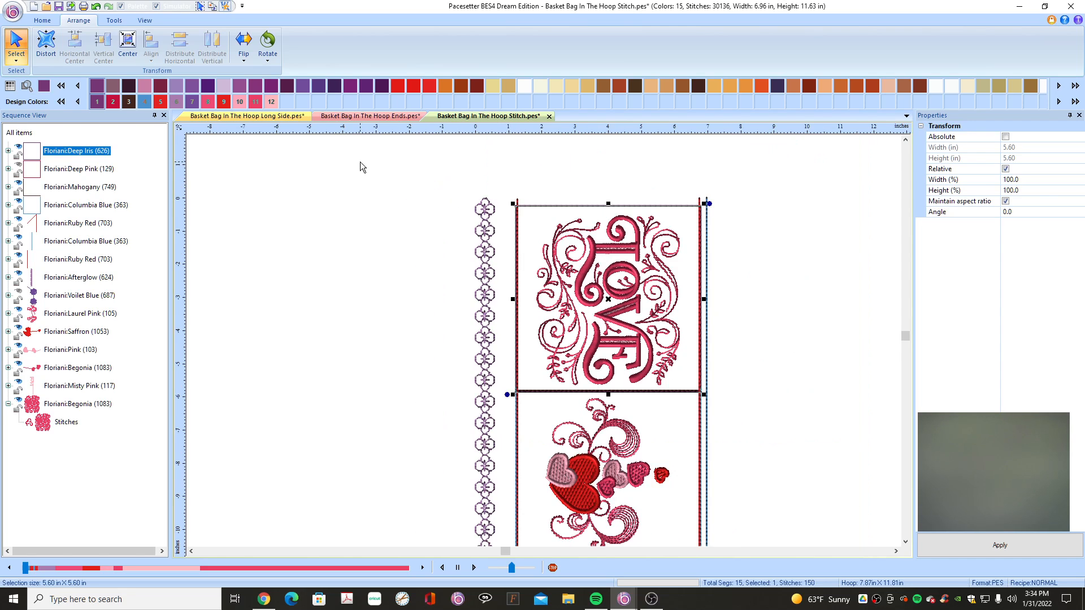
pyautogui.click(896, 551)
pyautogui.click(895, 550)
pyautogui.click(905, 541)
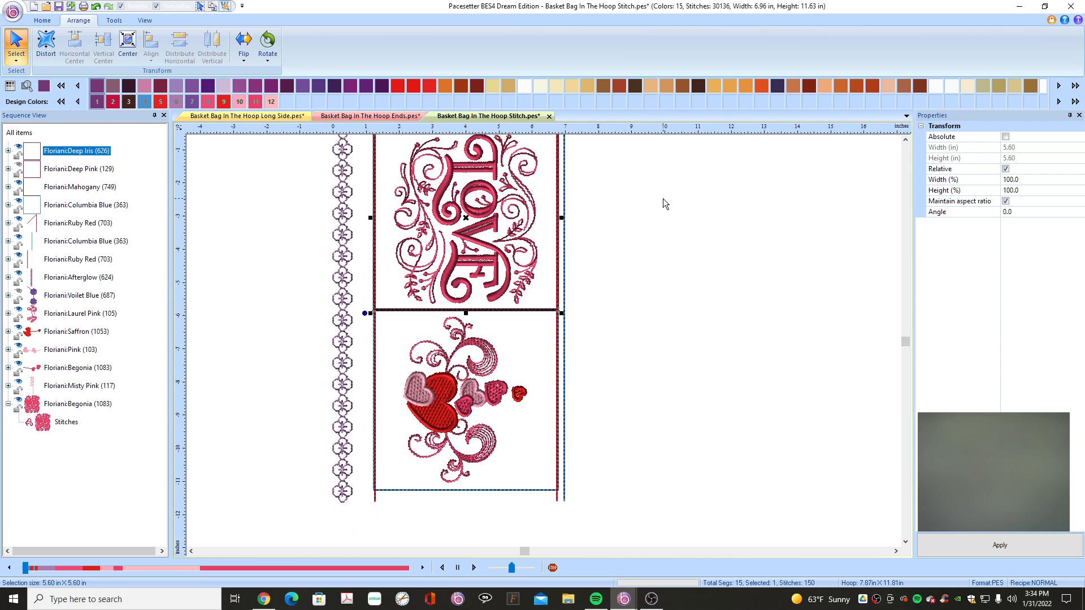
pyautogui.click(248, 116)
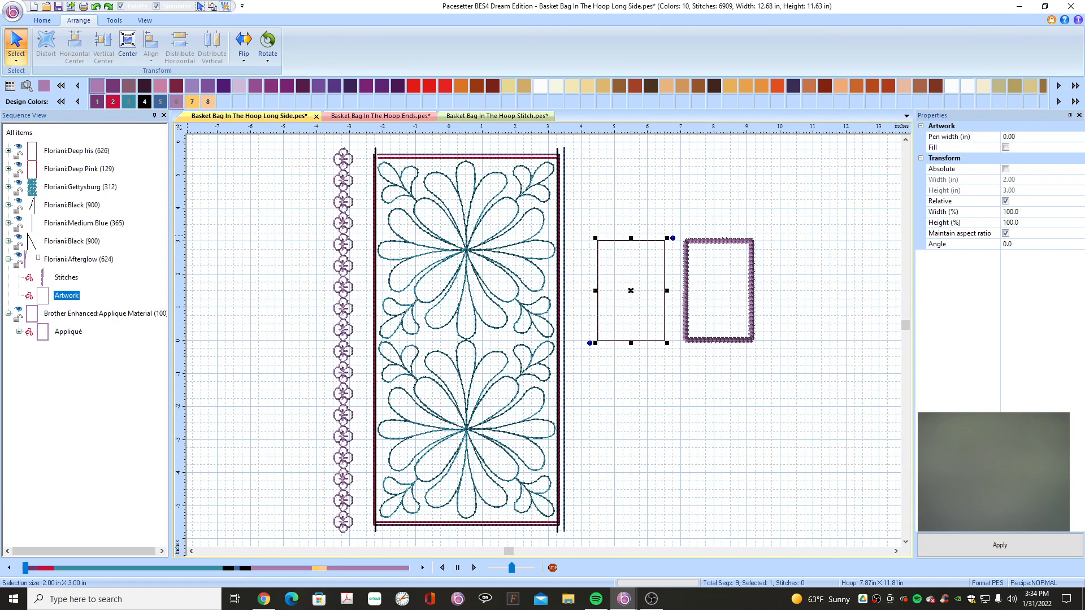
pyautogui.hotkey('alt', 'Tab')
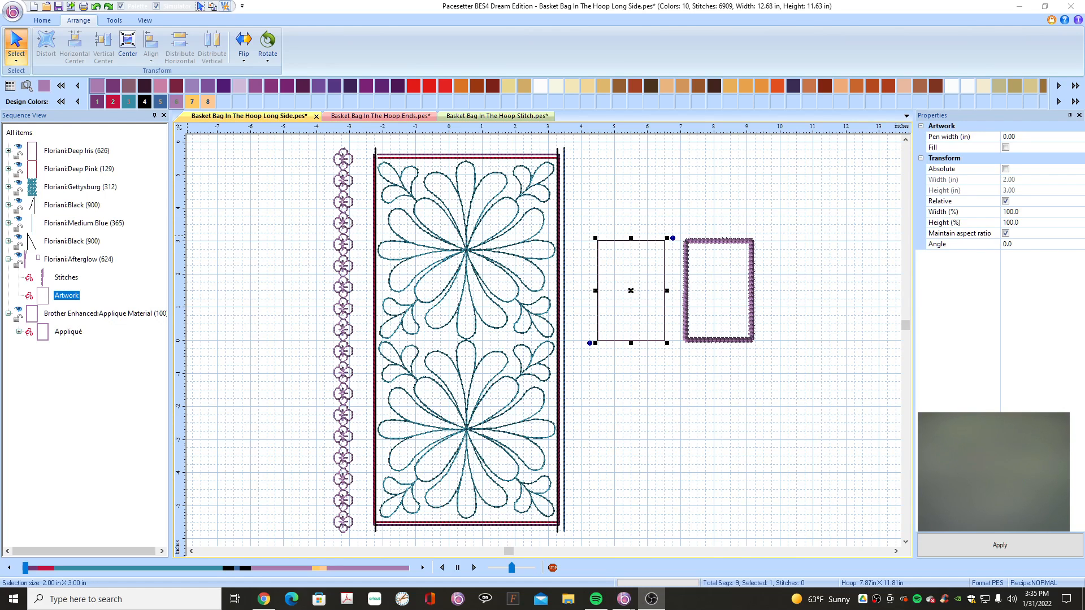